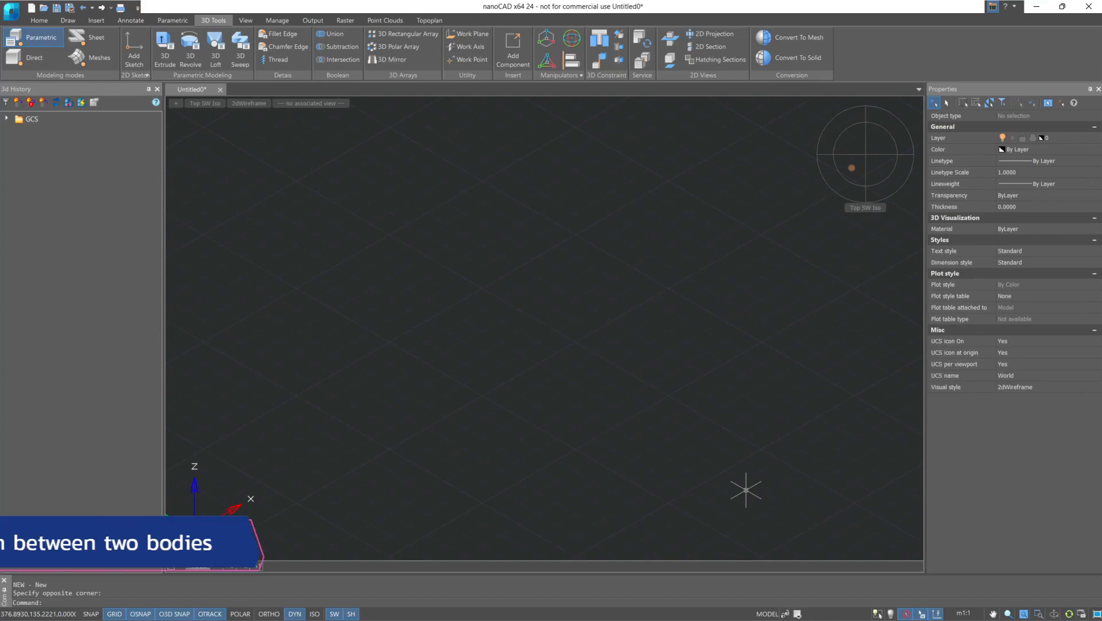
# - Switch to direct modelling and draw a box with a height of about 74.5 in the middle of the drawing
pyautogui.click(34, 57)
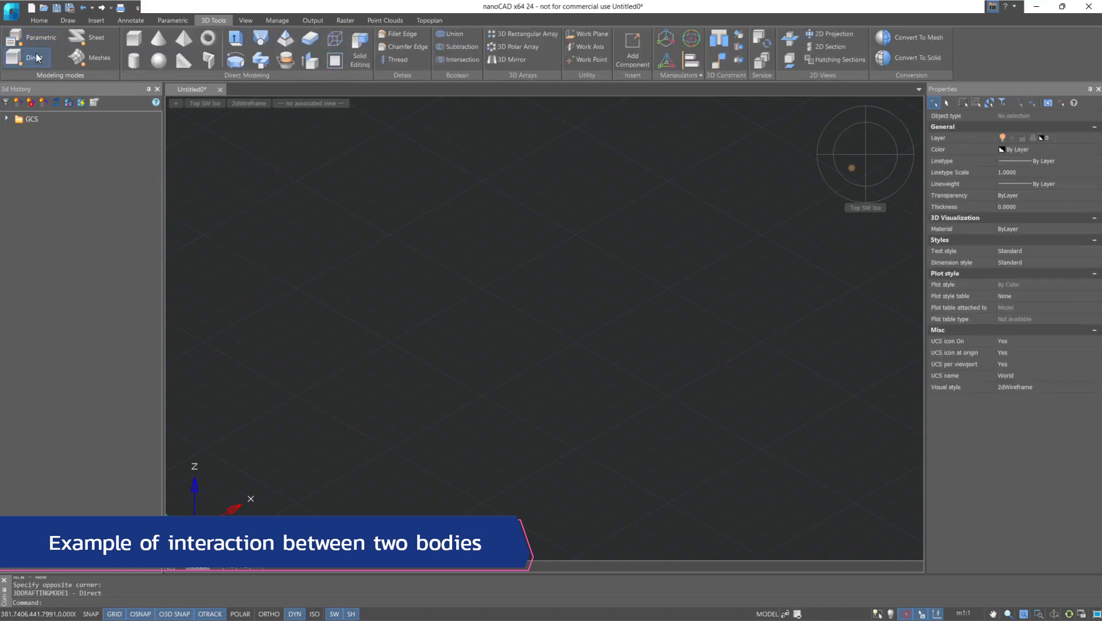
pyautogui.click(134, 38)
pyautogui.click(602, 302)
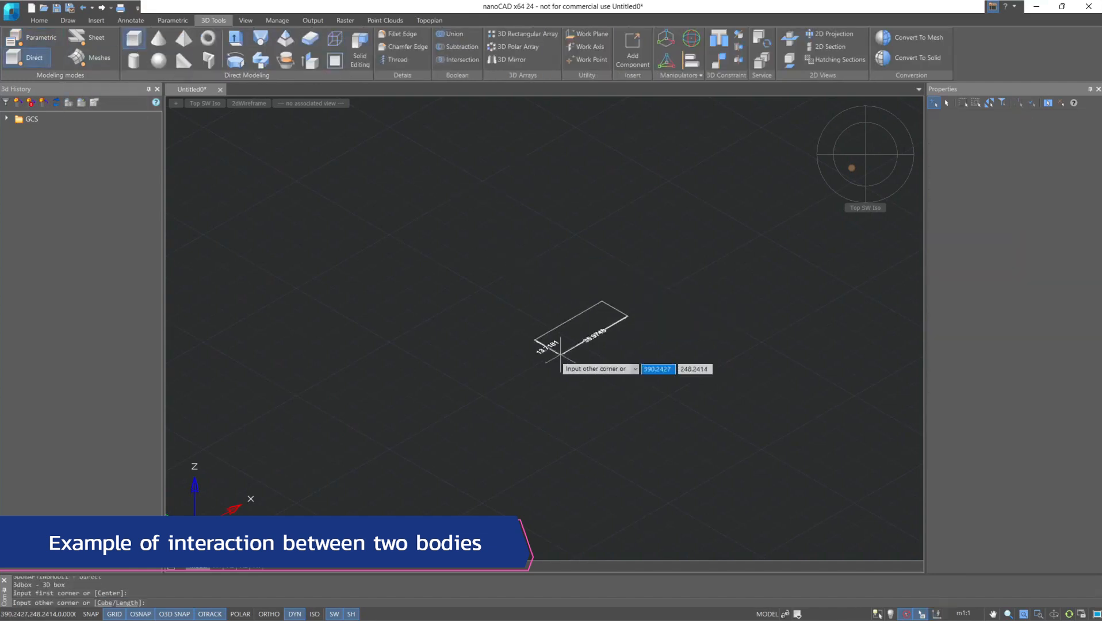
pyautogui.click(583, 465)
pyautogui.click(602, 305)
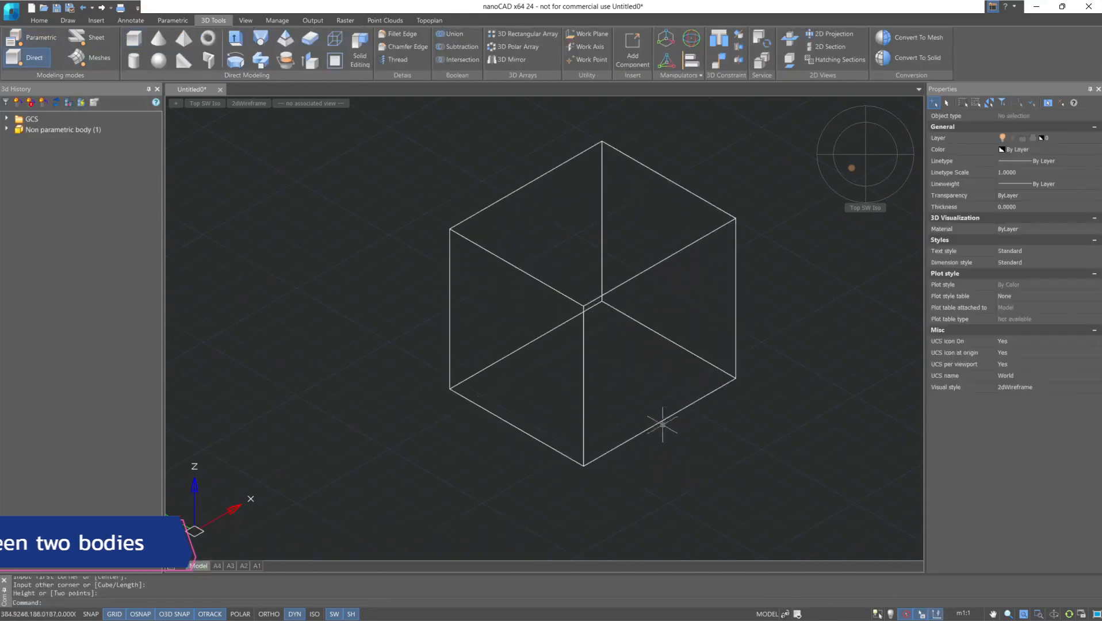
# - Draw a cylinder centred on the box's lower front corner, with a radius of about 38.9 and a height of about 54.2
pyautogui.moveTo(658, 422); pyautogui.dragTo(593, 377, button='middle')
pyautogui.click(136, 60)
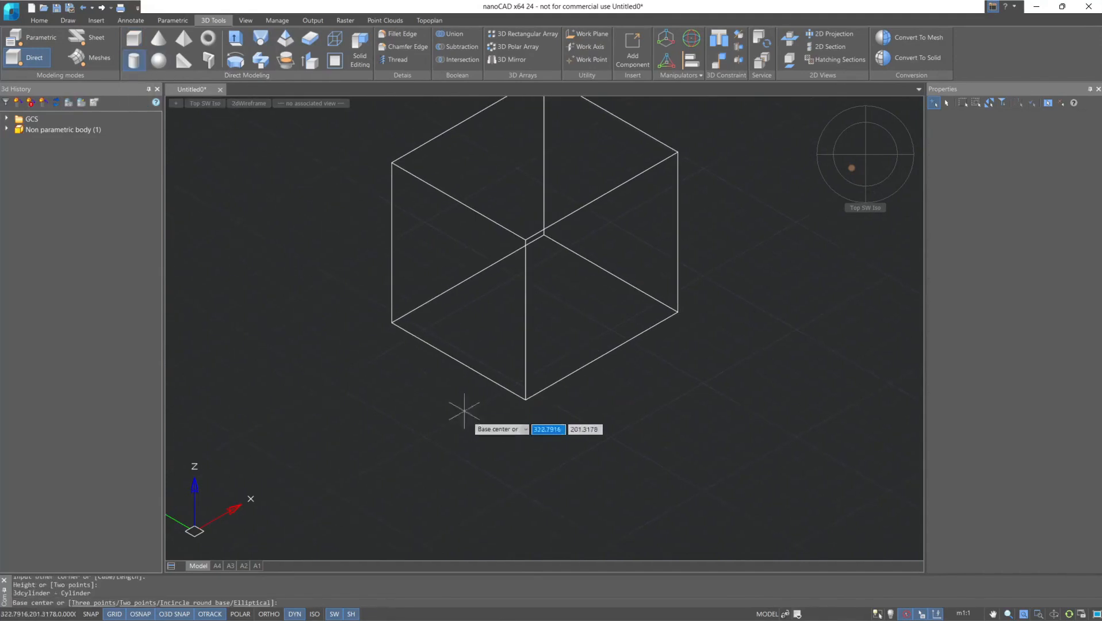
pyautogui.click(525, 398)
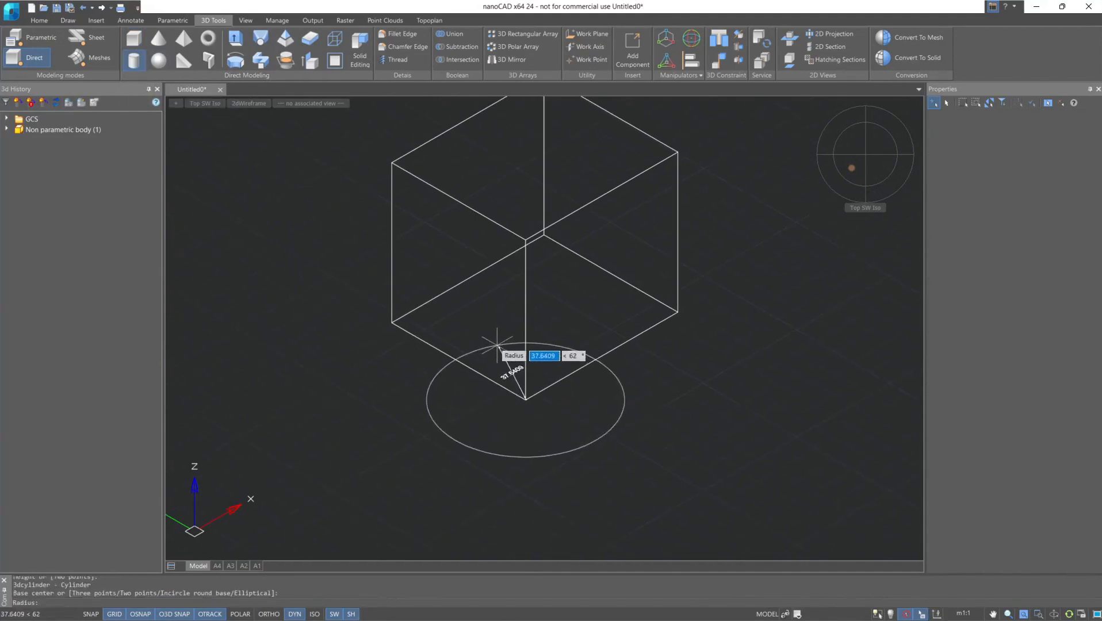
pyautogui.click(496, 345)
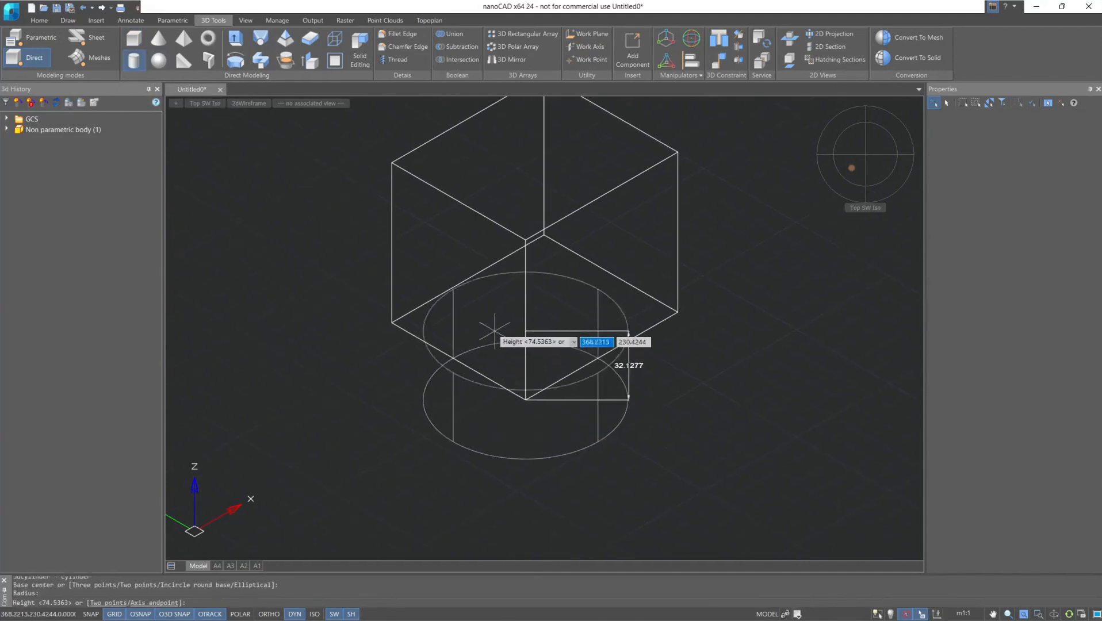
pyautogui.click(495, 283)
# - Change the visual style of the view to Shaded with edges
pyautogui.click(236, 104)
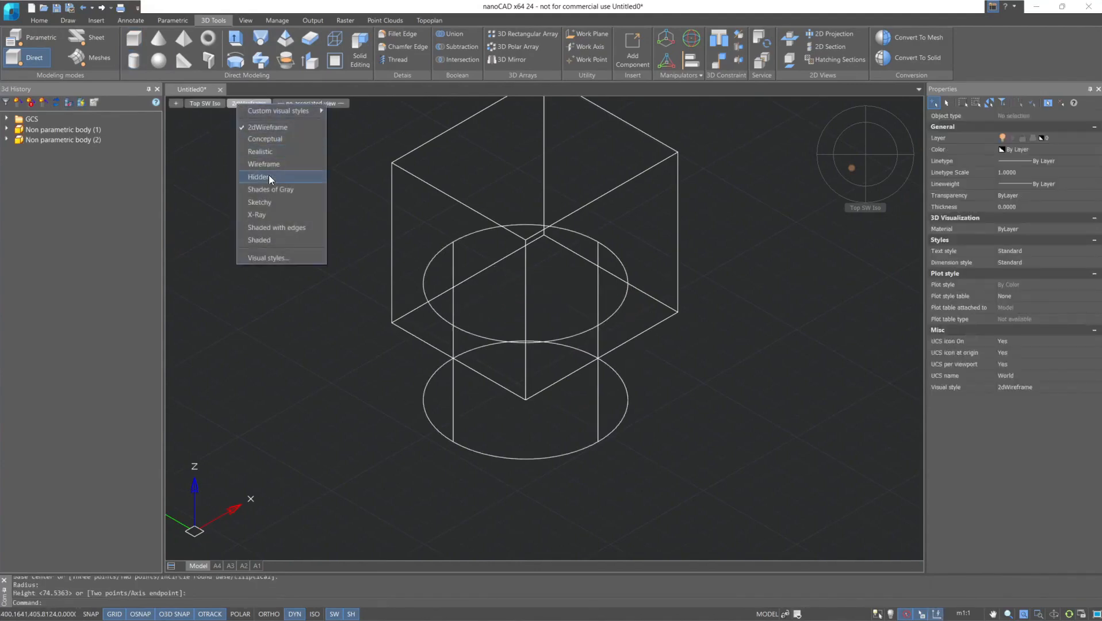
pyautogui.click(276, 228)
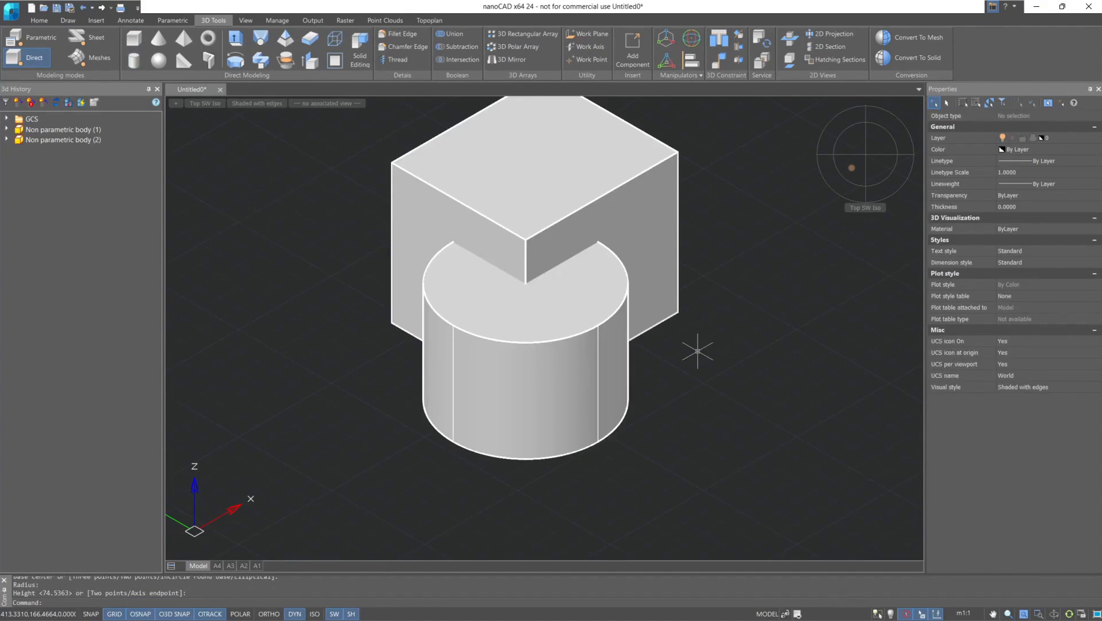
pyautogui.scroll(3, 697, 351)
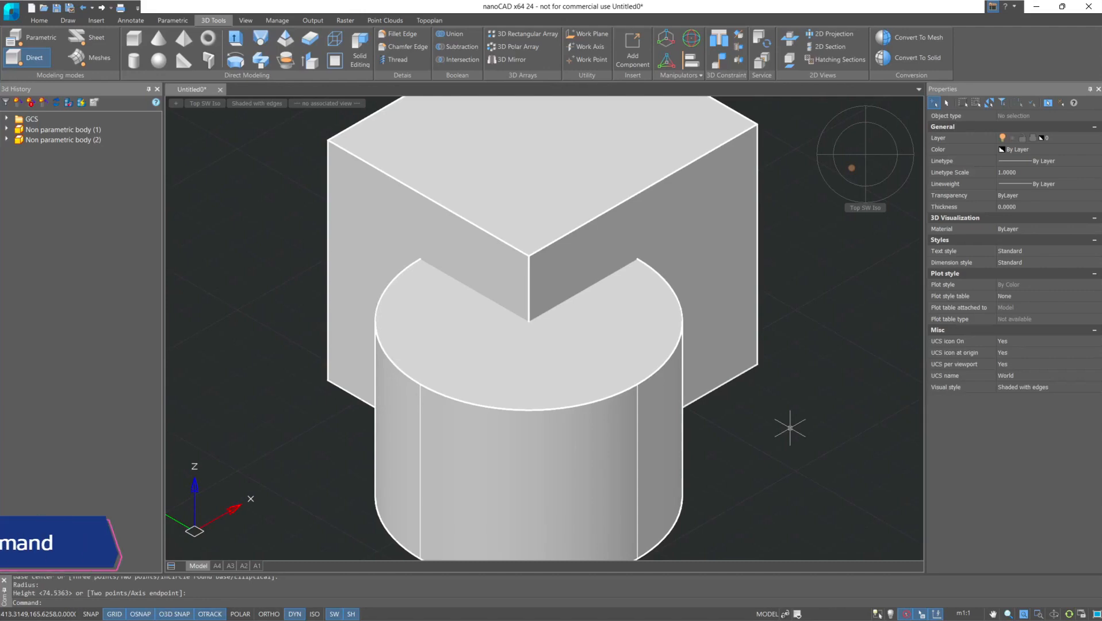
# - Combine the box and the cylinder with Union, and undo the union
pyautogui.click(454, 34)
pyautogui.click(753, 330)
pyautogui.click(655, 457)
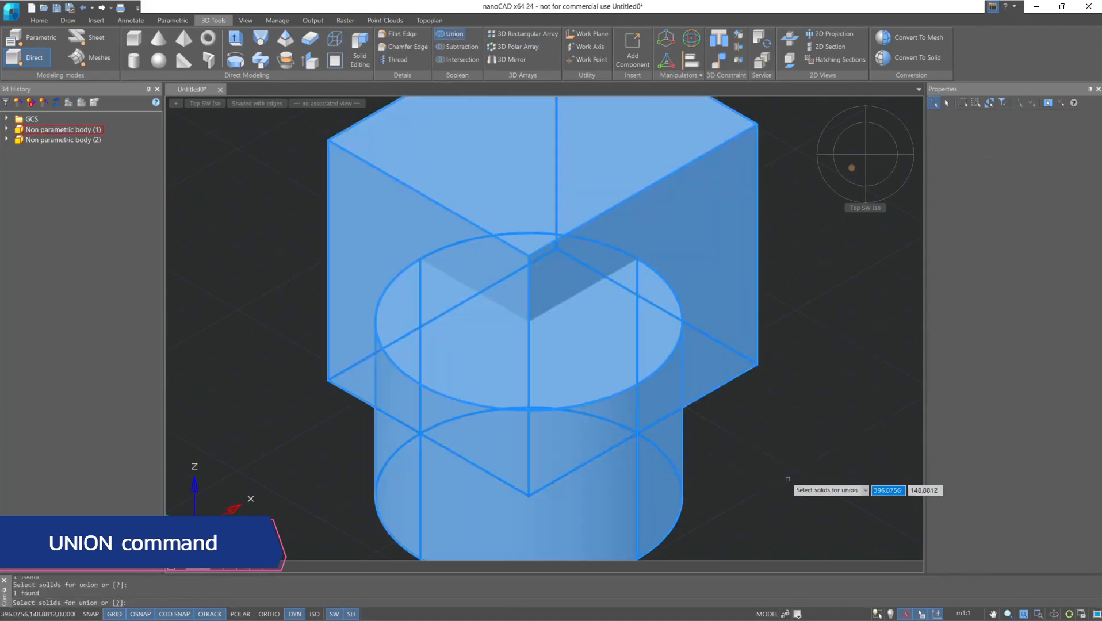
pyautogui.press('Return')
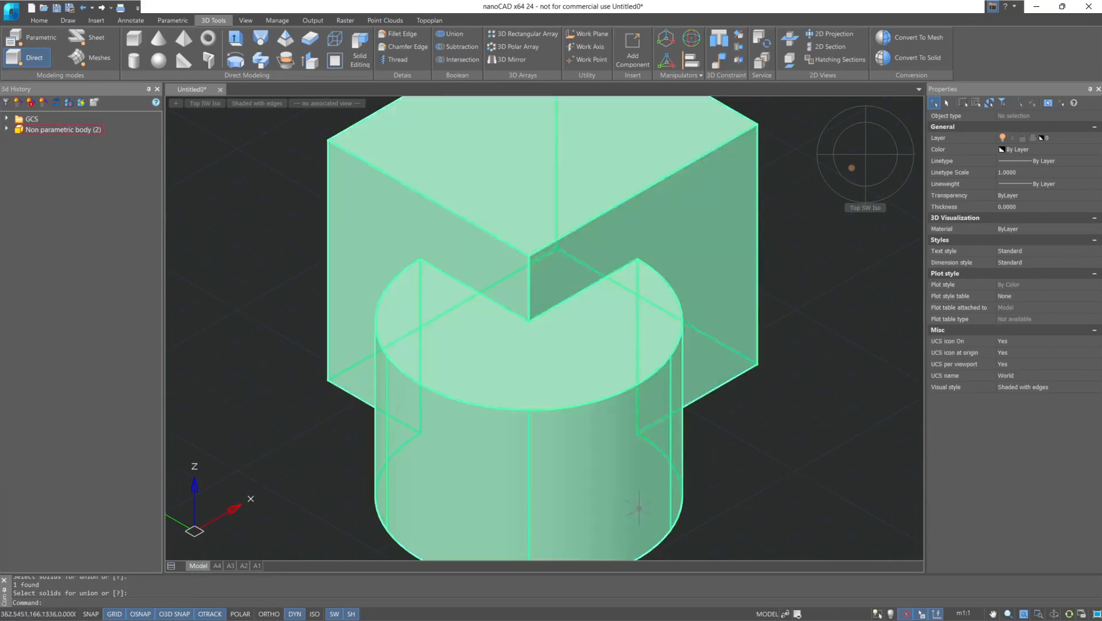
pyautogui.write('u')
pyautogui.press('Return')
# - Subtract the cylinder from the box with Subtraction, and undo the subtraction
pyautogui.scroll(-3, 728, 391)
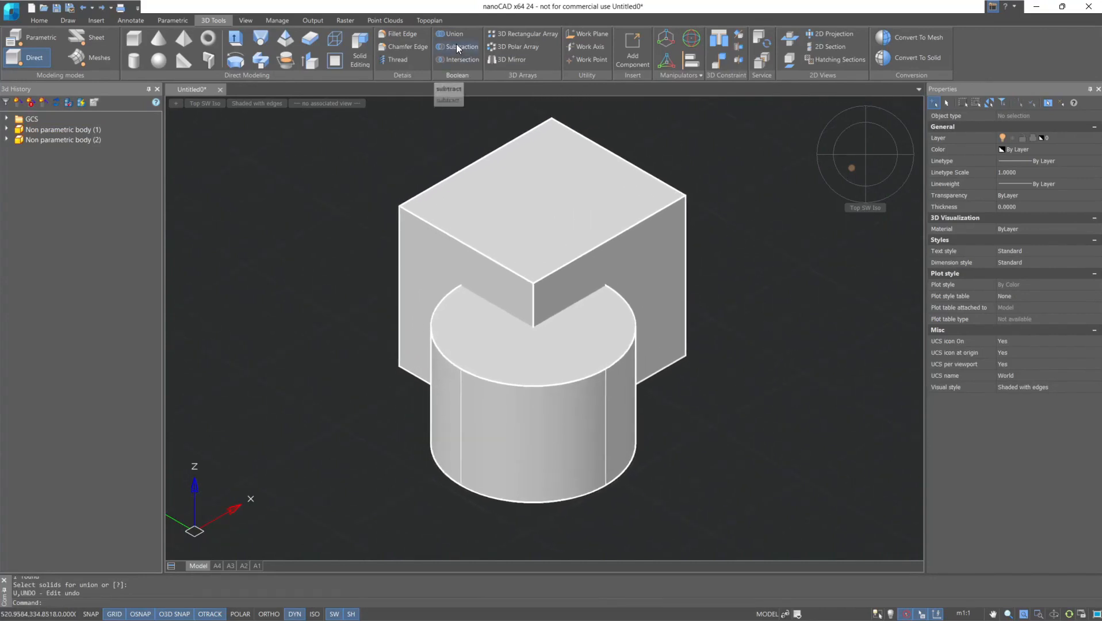
pyautogui.click(456, 45)
pyautogui.click(553, 206)
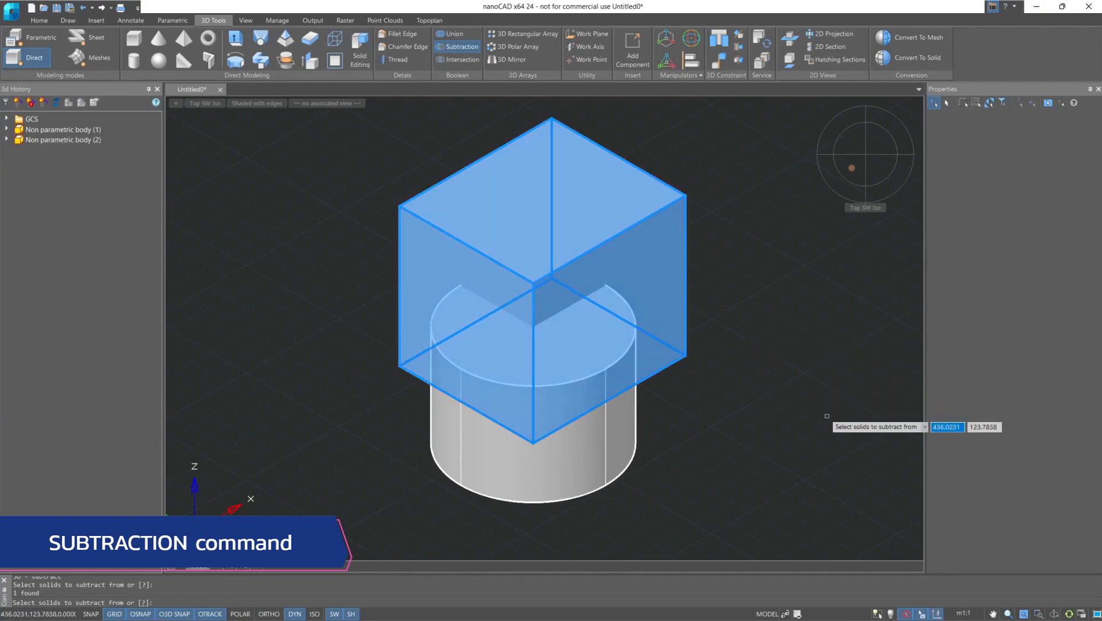
pyautogui.press('Return')
pyautogui.click(611, 456)
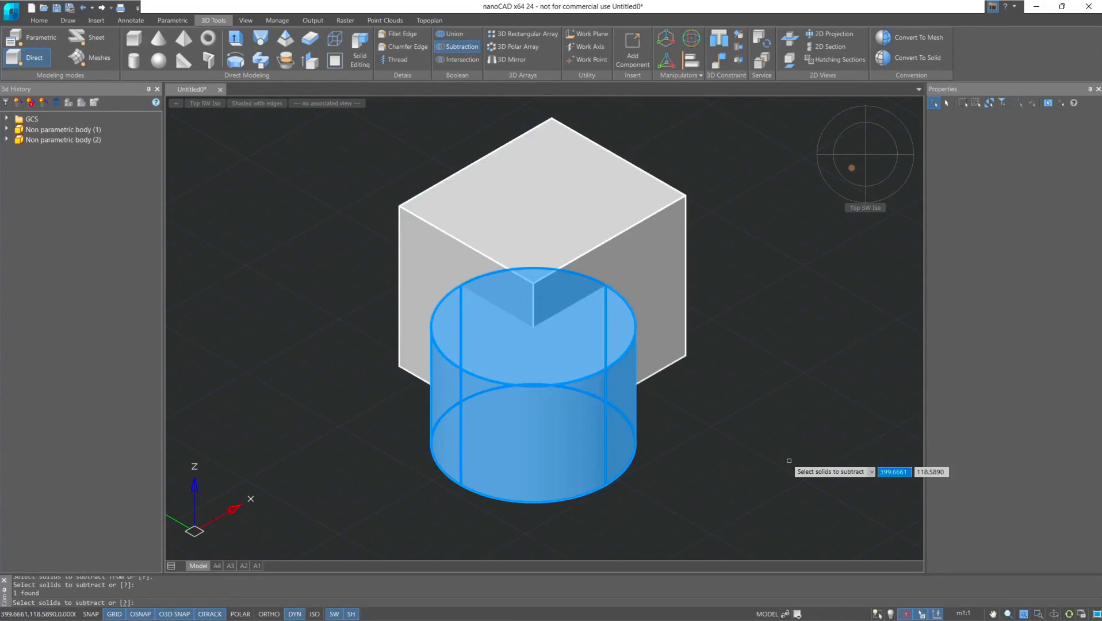
pyautogui.press('Return')
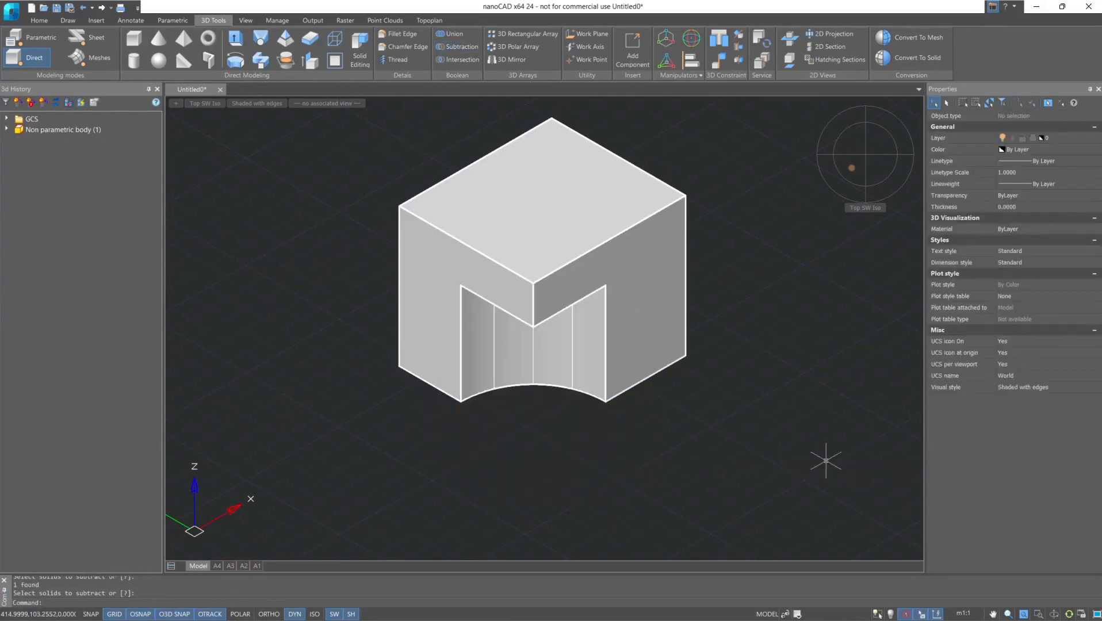
pyautogui.hotkey('ctrl', 'z')
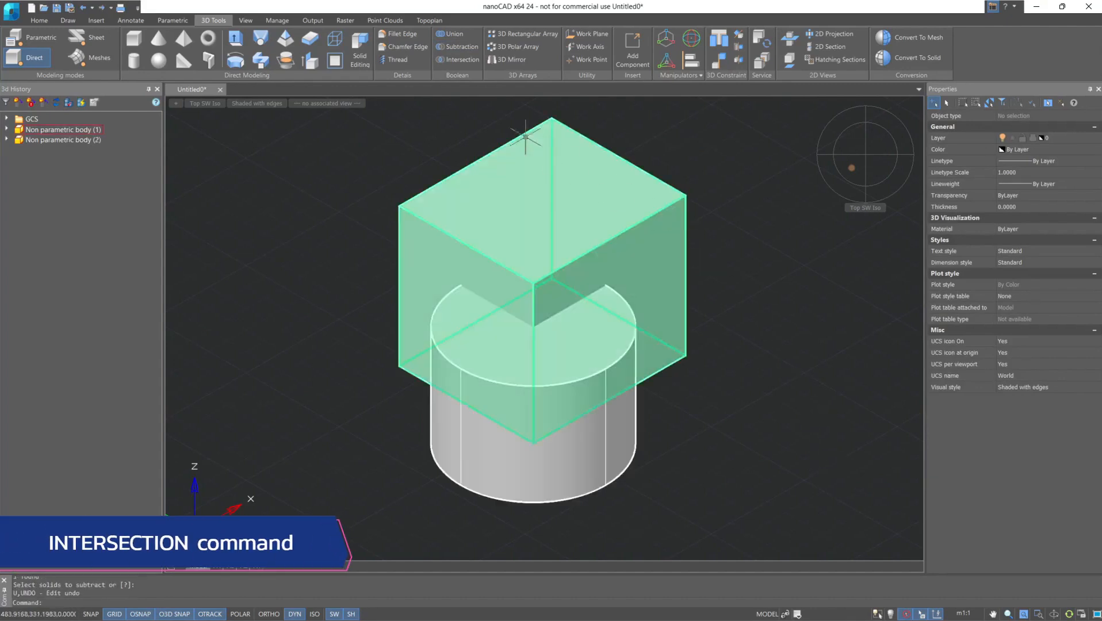
# - Intersect the box and the cylinder so that only their common volume is kept
pyautogui.click(461, 61)
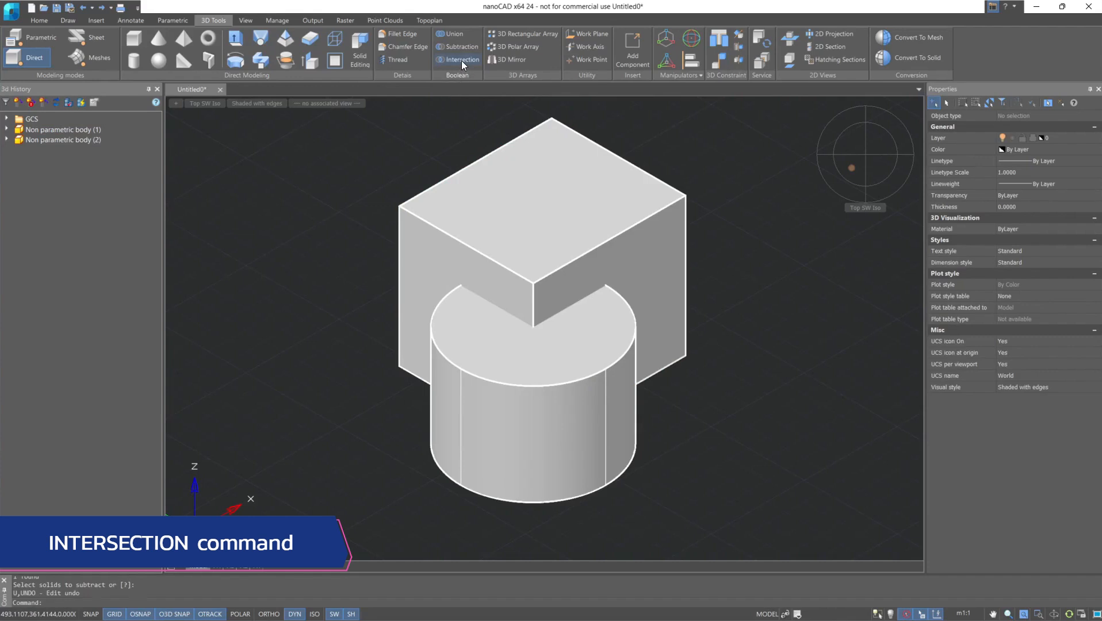
pyautogui.click(667, 322)
pyautogui.click(618, 450)
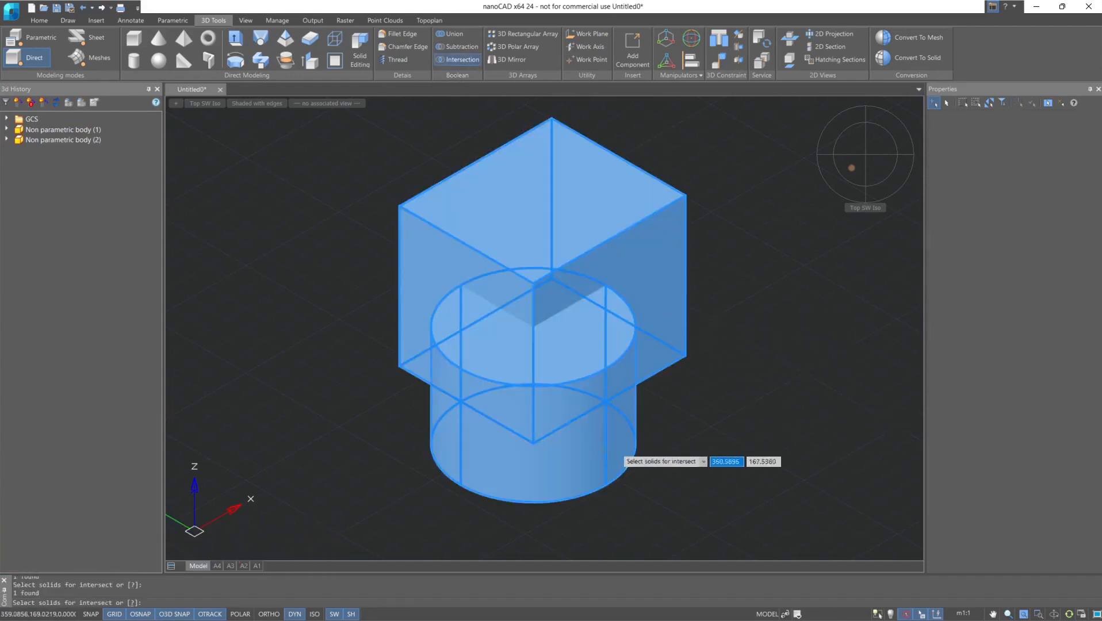
pyautogui.press('Return')
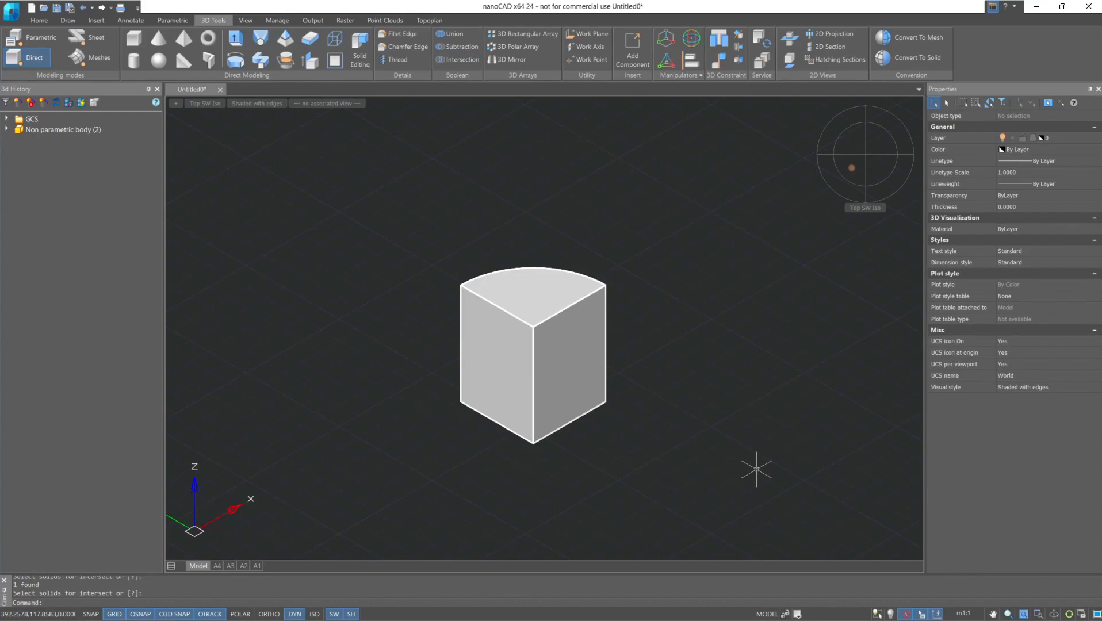
pyautogui.moveTo(756, 469); pyautogui.dragTo(678, 474, button='middle')
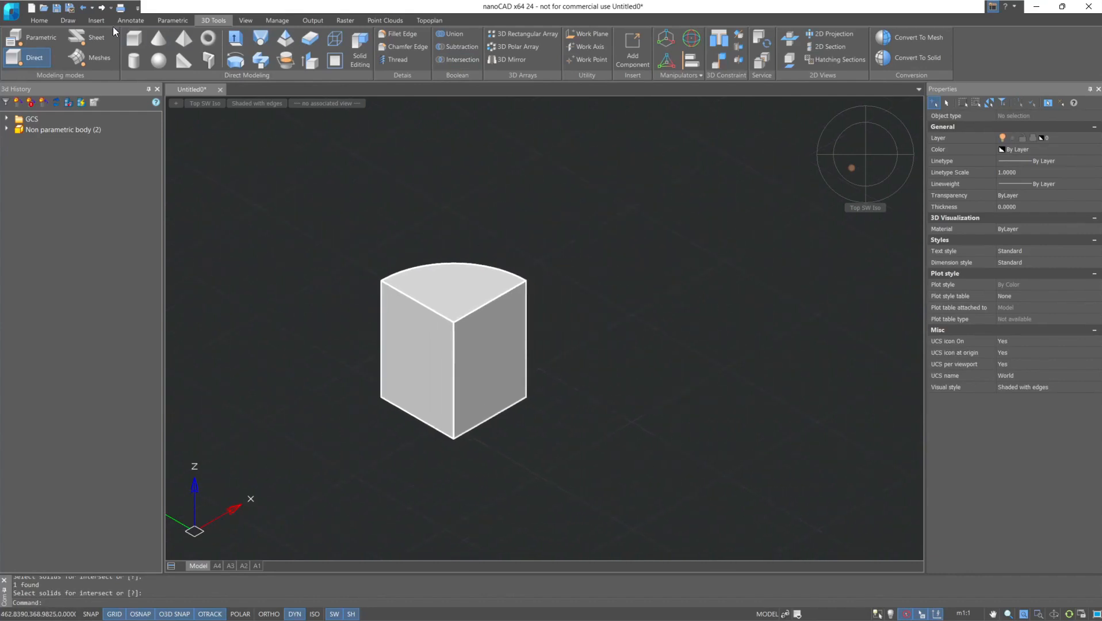
pyautogui.click(128, 38)
pyautogui.click(785, 331)
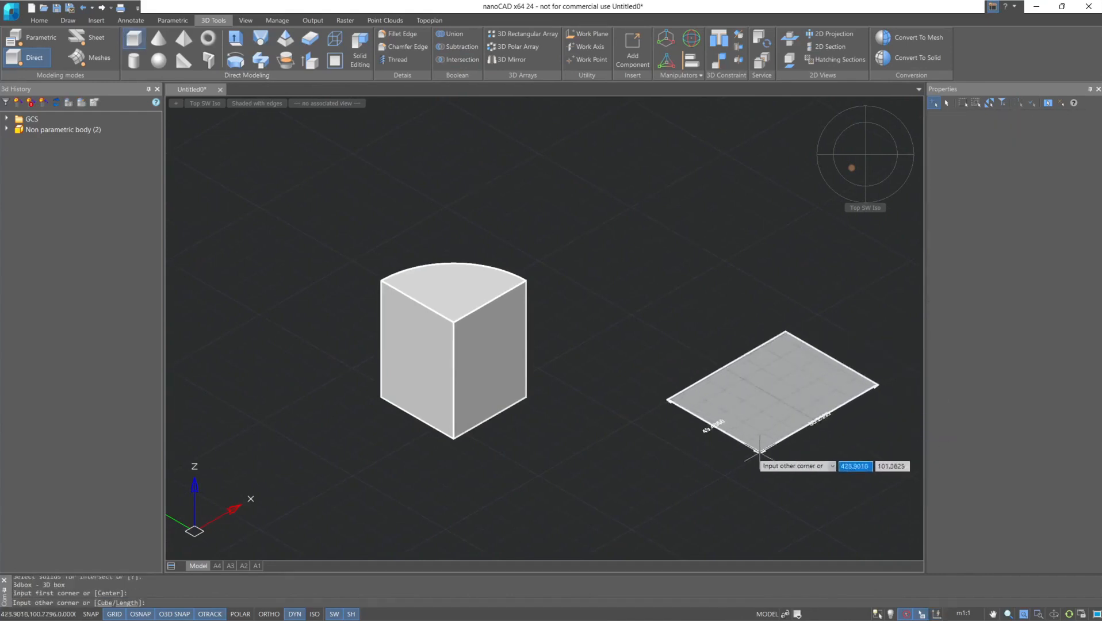
pyautogui.click(776, 473)
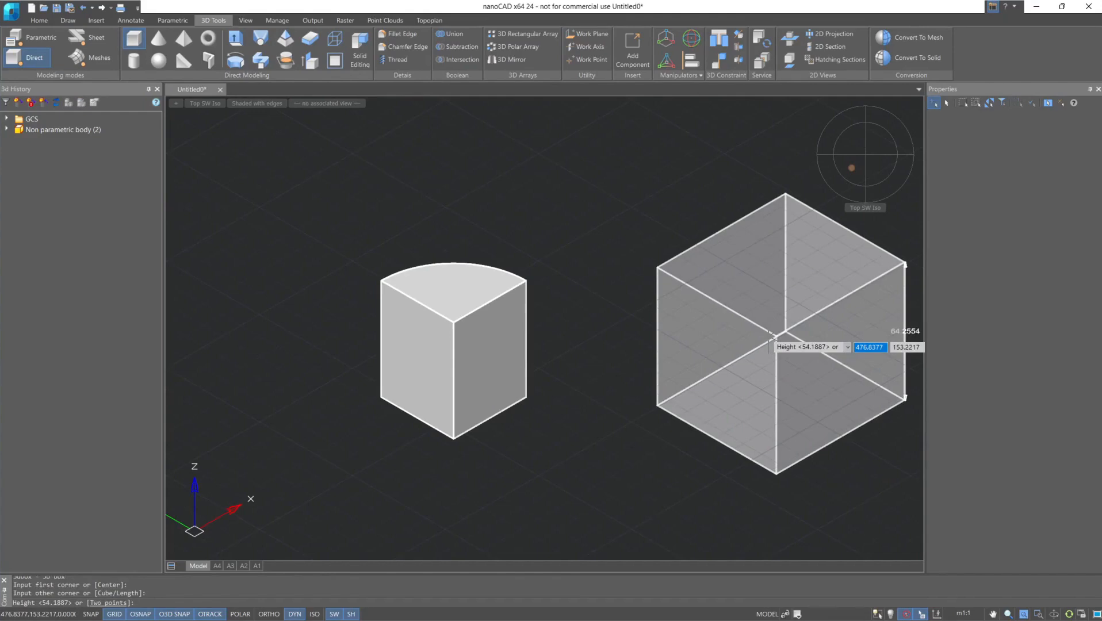
pyautogui.press('Escape')
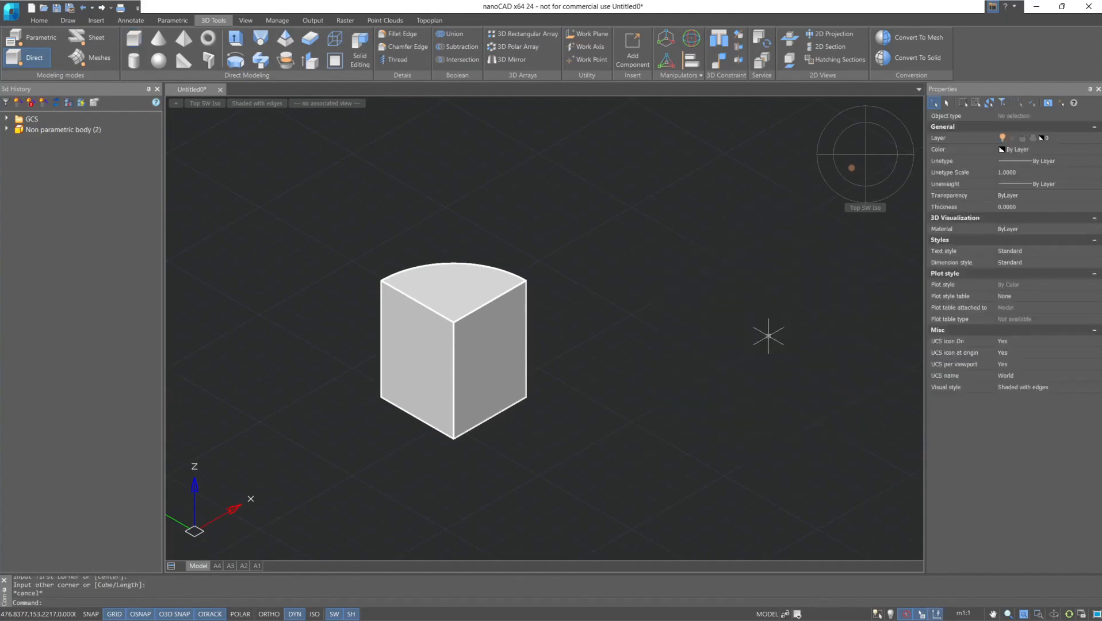
# - Start defining a UCS by three points and turn off the 3D face nearest and 3D face perpendicular object snaps
pyautogui.click(248, 20)
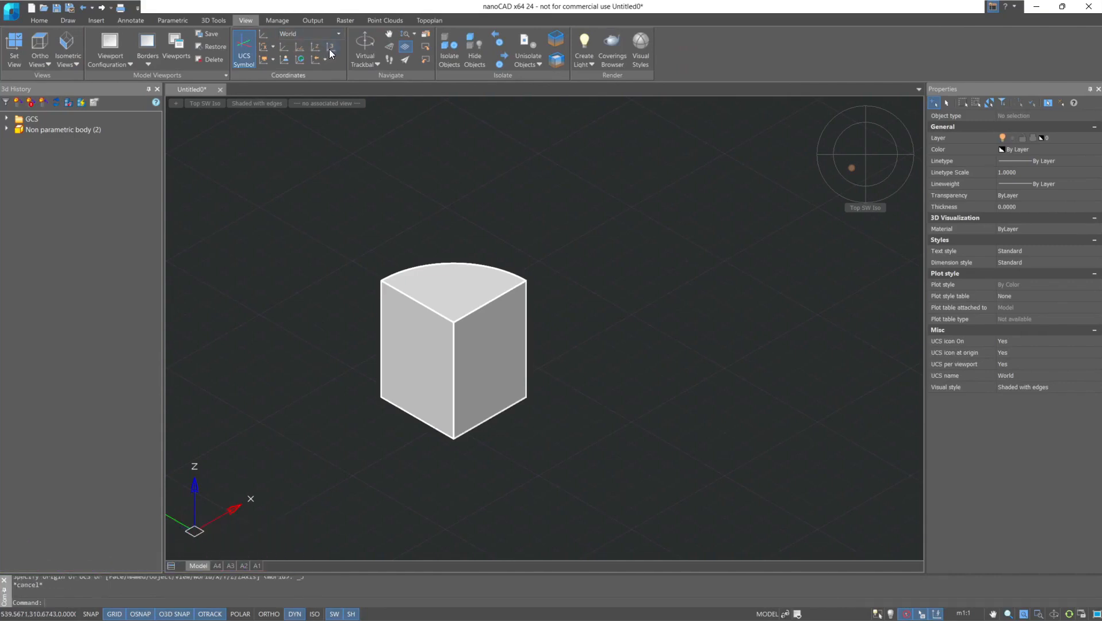
pyautogui.click(330, 50)
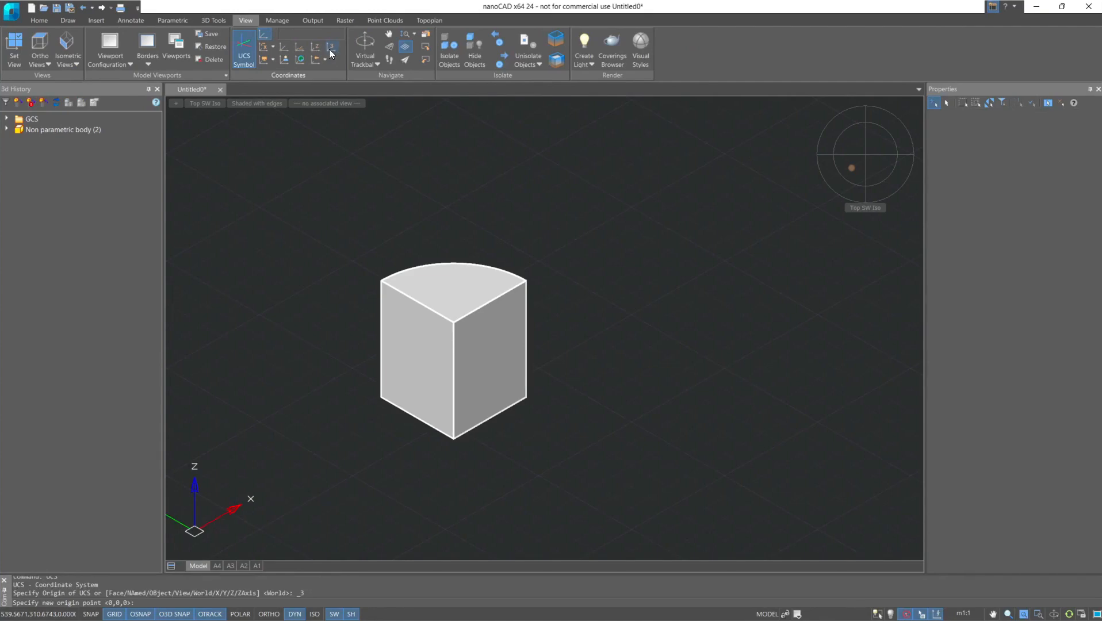
pyautogui.rightClick(179, 613)
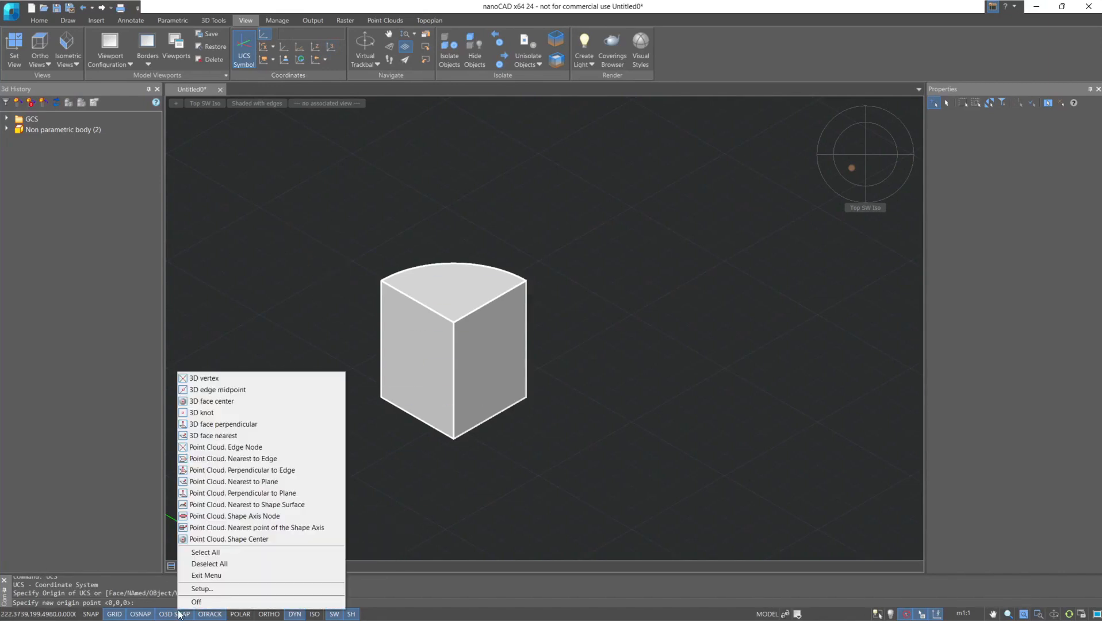
pyautogui.click(218, 436)
pyautogui.click(218, 425)
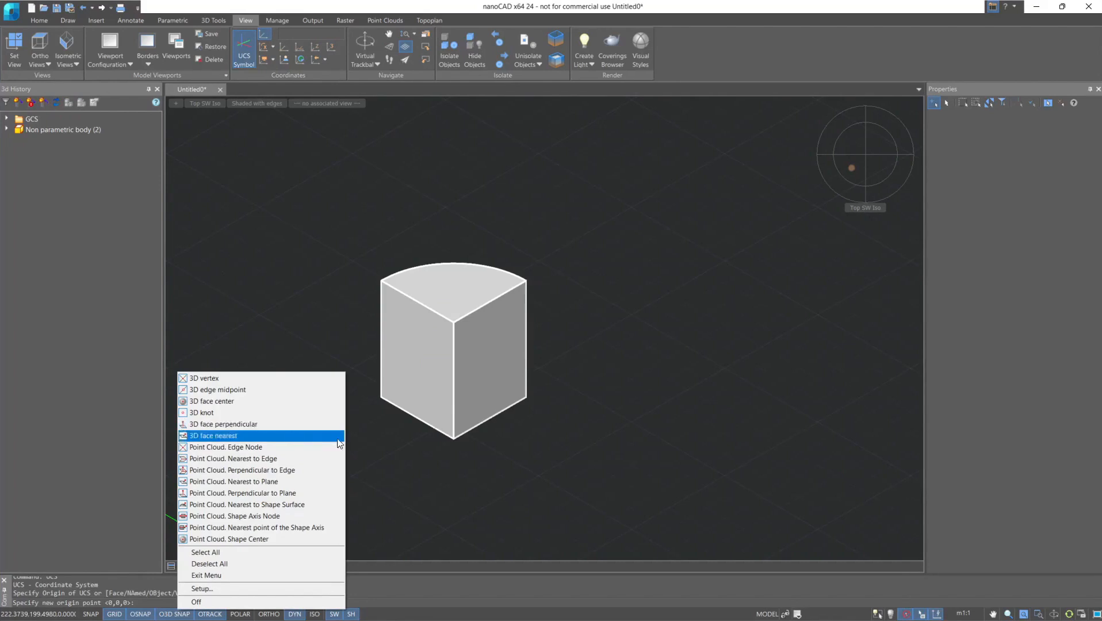
pyautogui.click(404, 451)
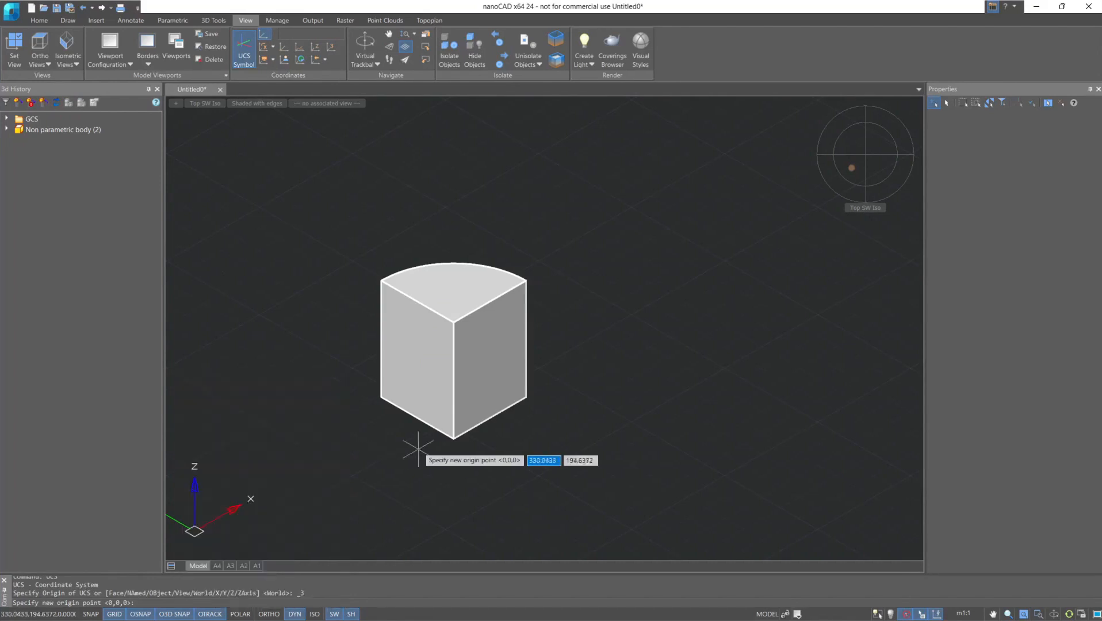
# - Align the UCS to a flat vertical face: origin at the lower front corner, X along its bottom edge, Y up the front edge
pyautogui.scroll(5, 425, 450)
pyautogui.click(471, 396)
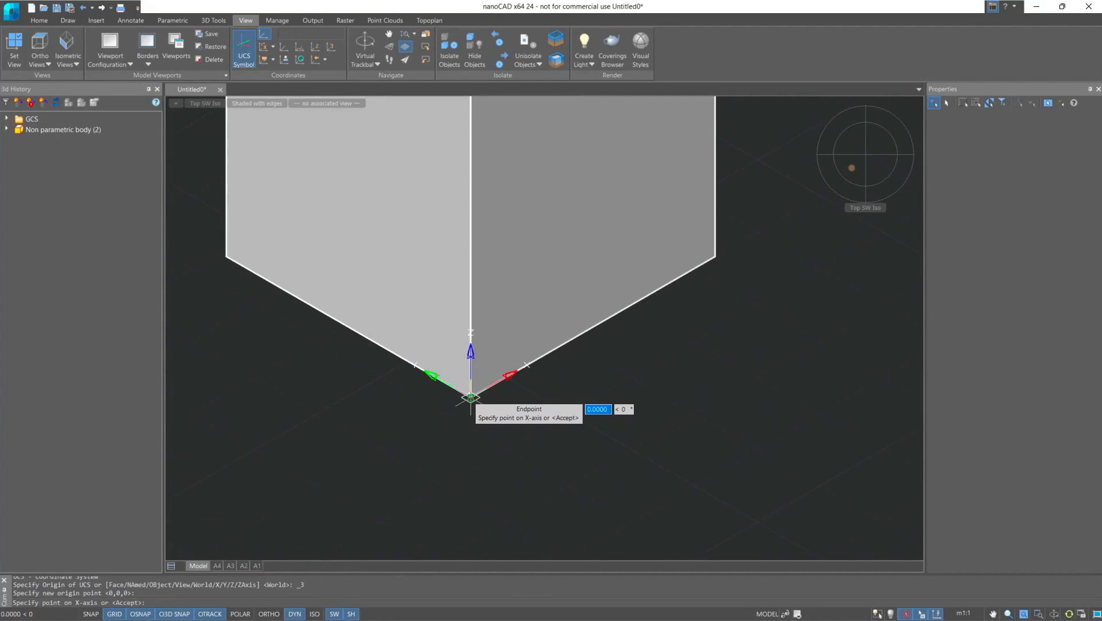
pyautogui.scroll(-1, 634, 373)
pyautogui.moveTo(636, 374); pyautogui.dragTo(615, 444, button='middle')
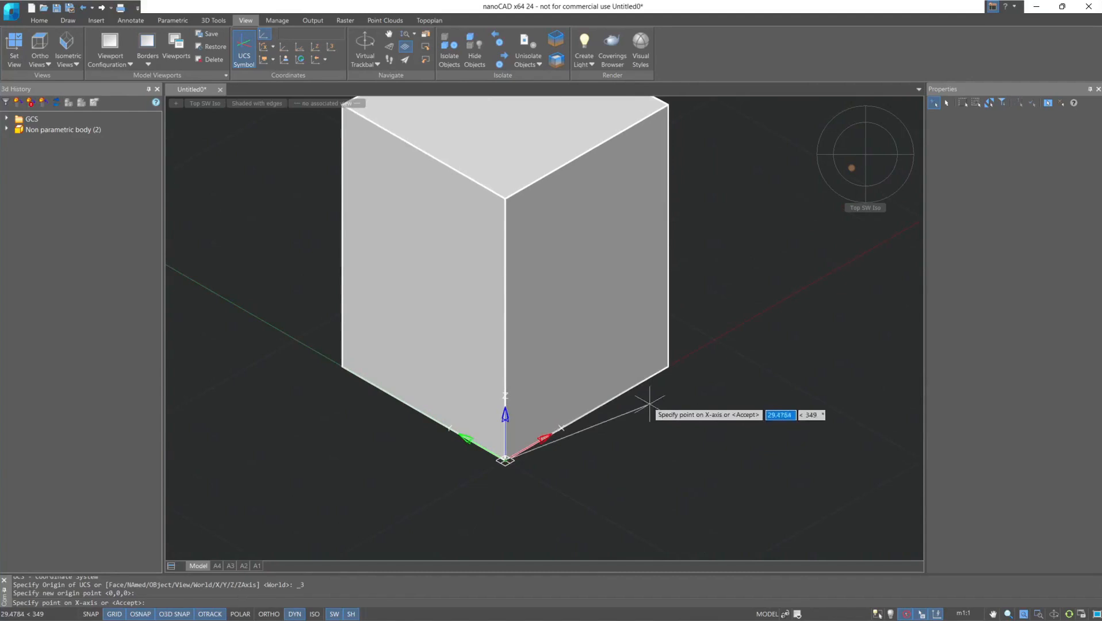
pyautogui.click(668, 367)
pyautogui.click(505, 199)
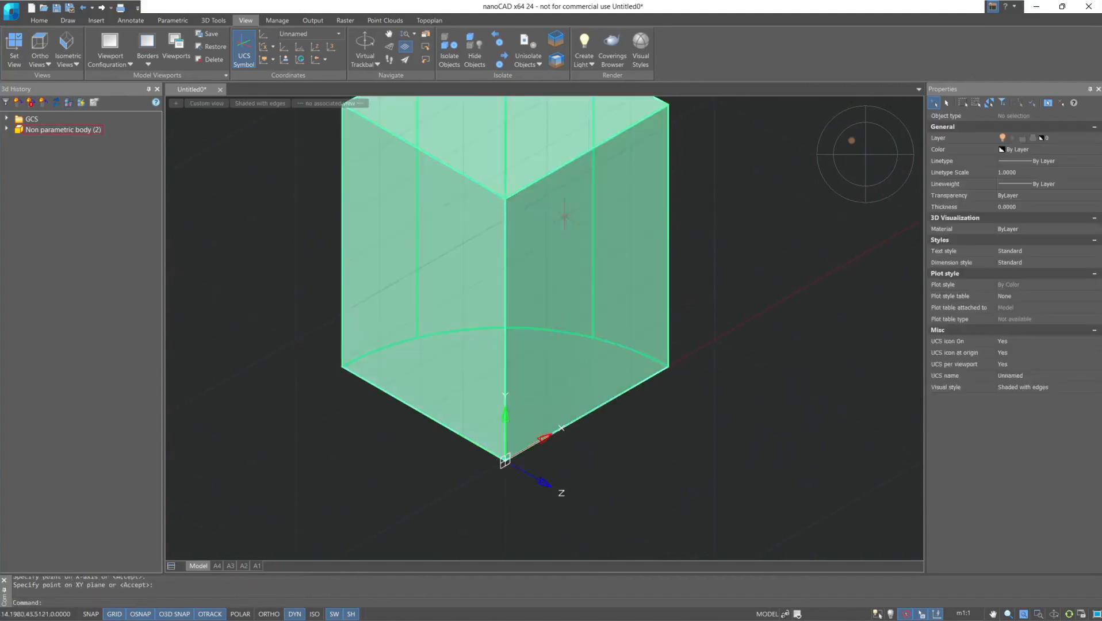
# - Draw a cylinder in the face-aligned UCS, beside the solid and along the UCS Z axis, and undo it
pyautogui.moveTo(764, 234); pyautogui.dragTo(682, 277, button='middle')
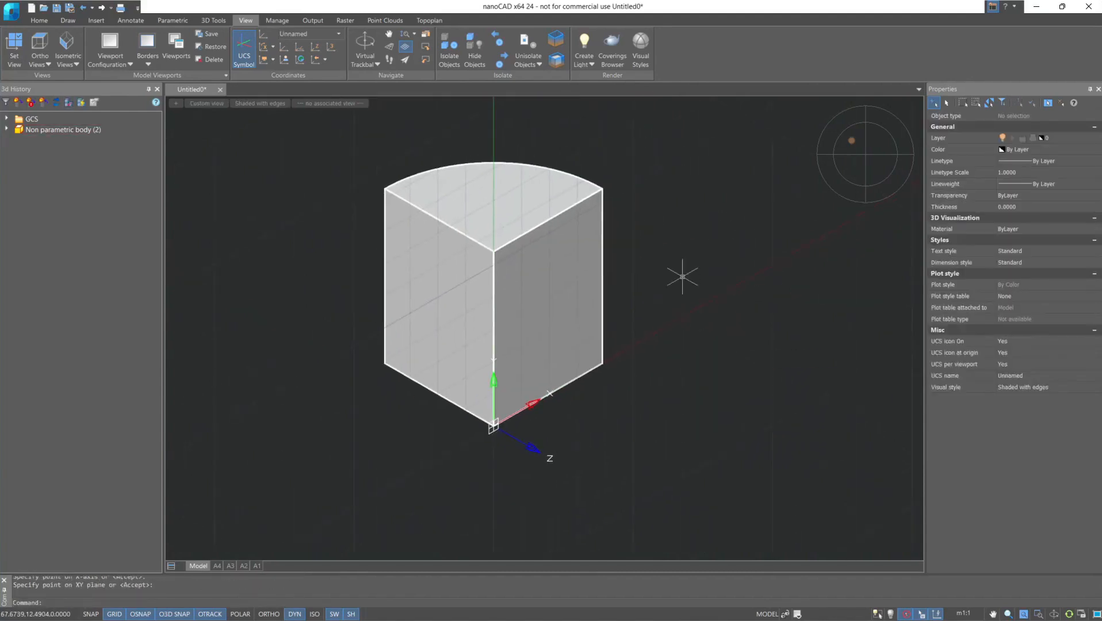
pyautogui.scroll(-2, 682, 277)
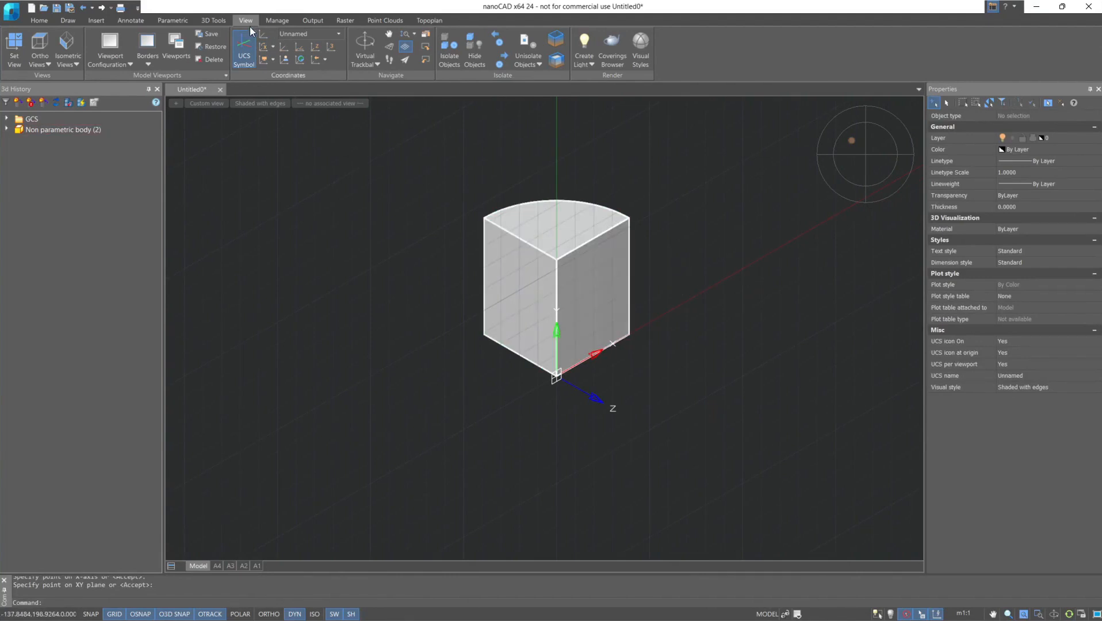
pyautogui.click(214, 22)
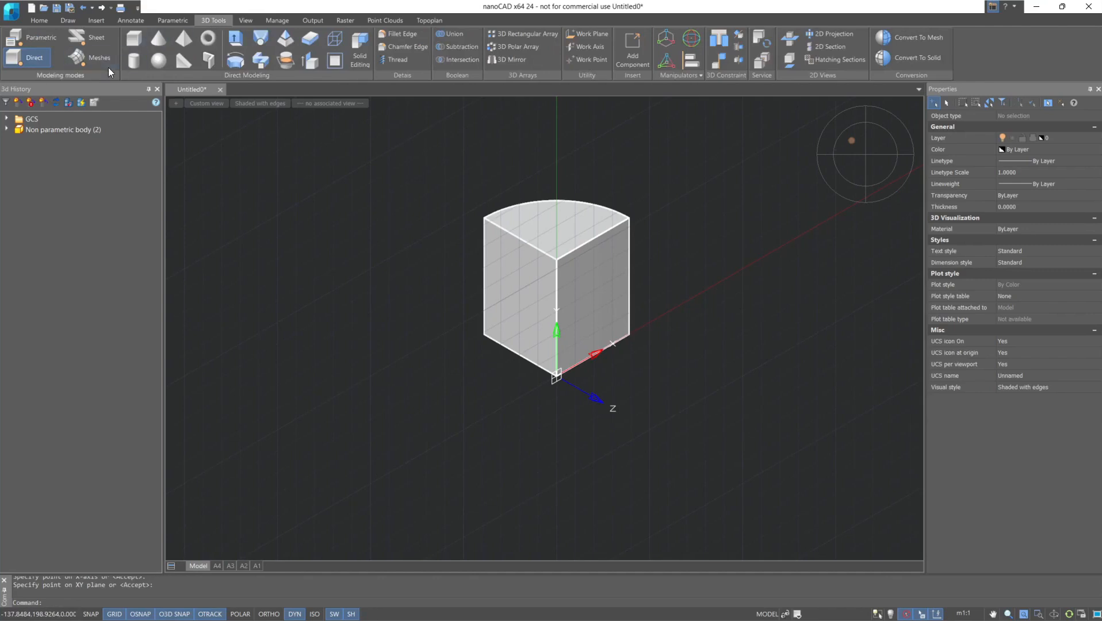
pyautogui.click(133, 59)
pyautogui.click(340, 429)
pyautogui.click(330, 381)
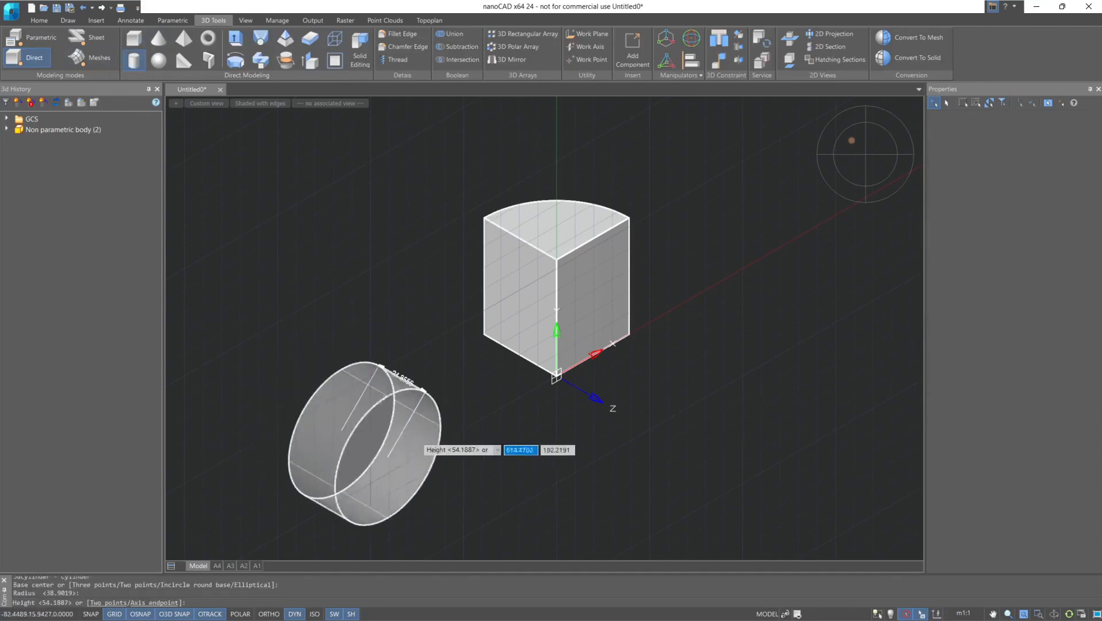
pyautogui.click(620, 455)
pyautogui.moveTo(679, 417); pyautogui.dragTo(698, 350, button='middle')
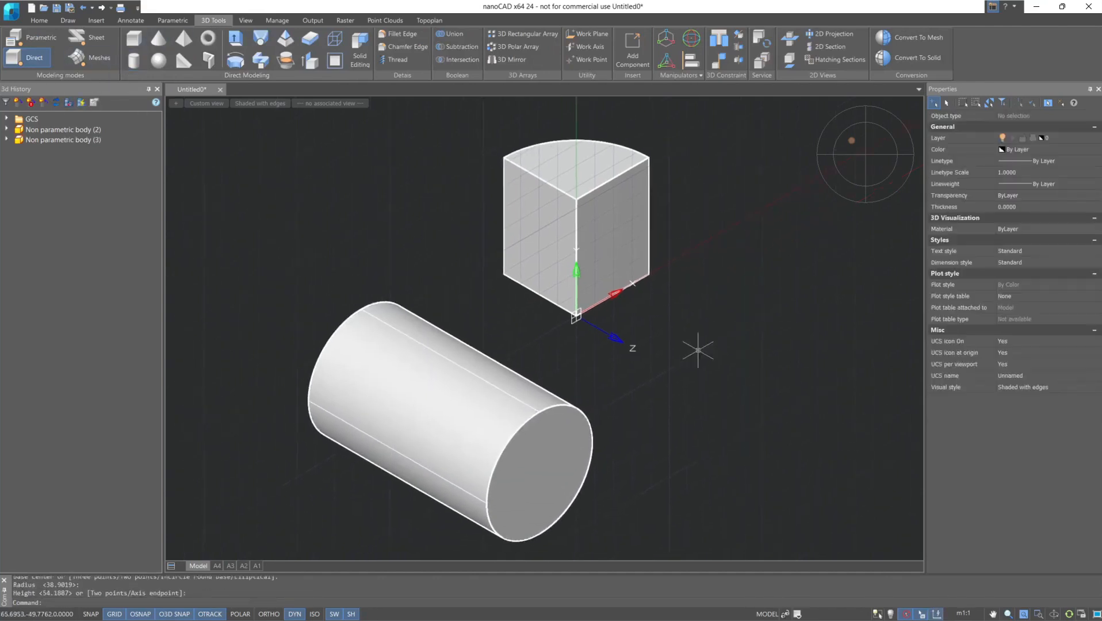
pyautogui.hotkey('ctrl', 'z')
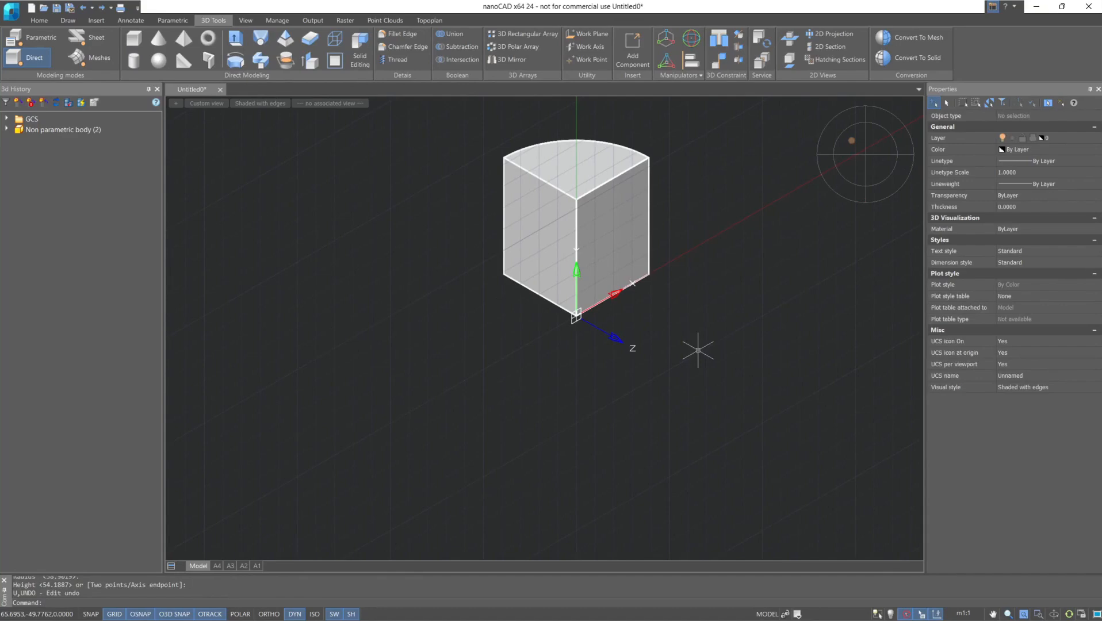
# - Rotate the UCS 180° about its X axis
pyautogui.click(249, 19)
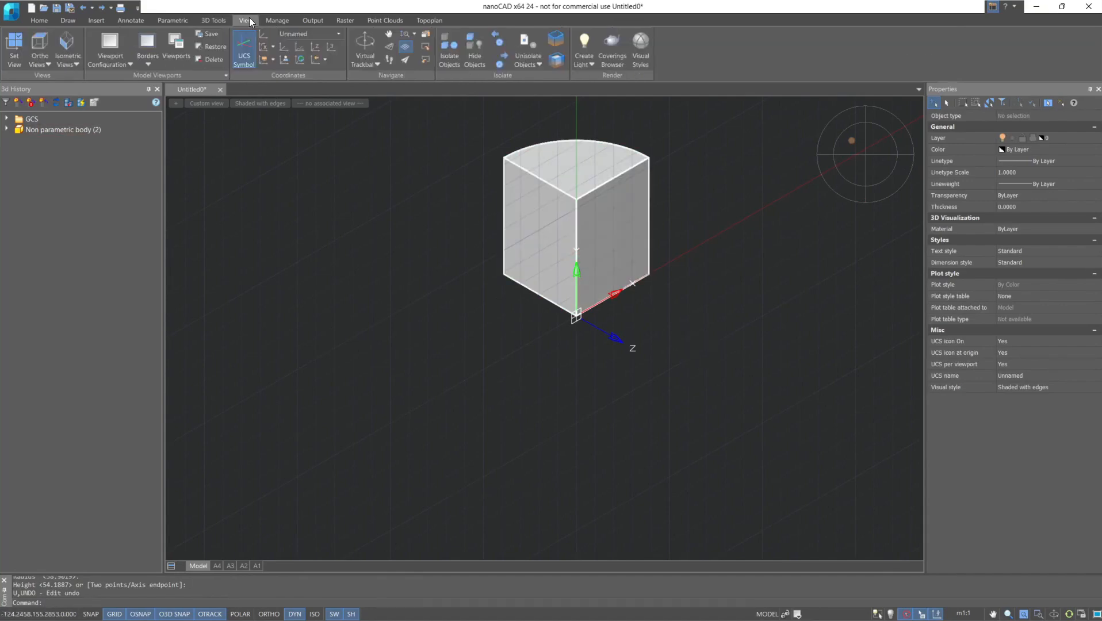
pyautogui.click(265, 48)
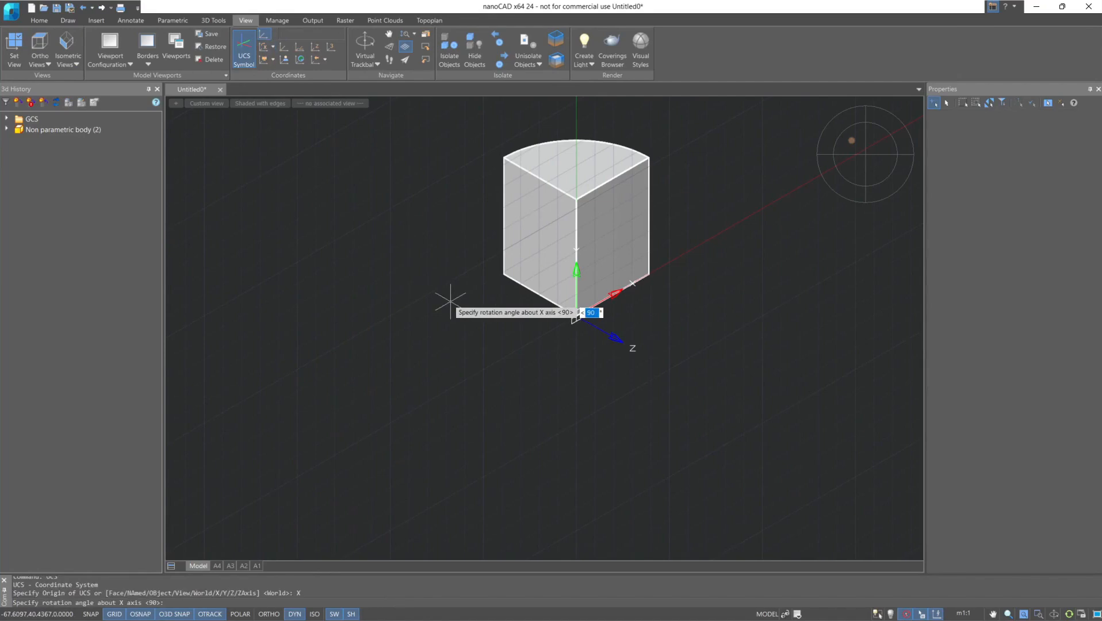
pyautogui.write('180')
pyautogui.press('Return')
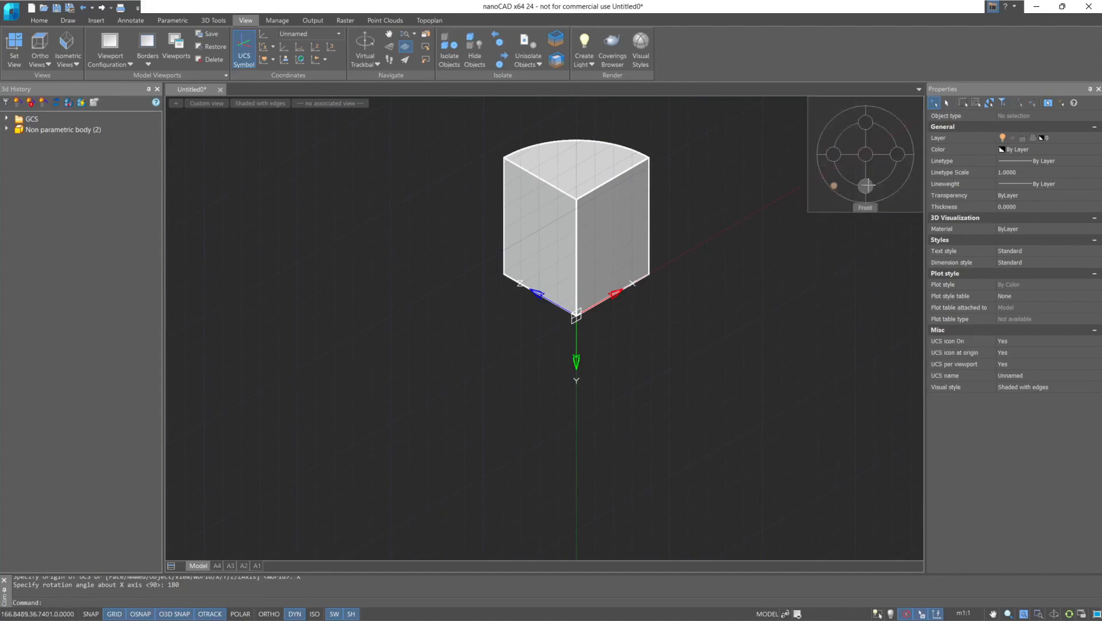
# - Switch to the Front view and try to draw a circle beside the solid in the rotated UCS
pyautogui.click(866, 186)
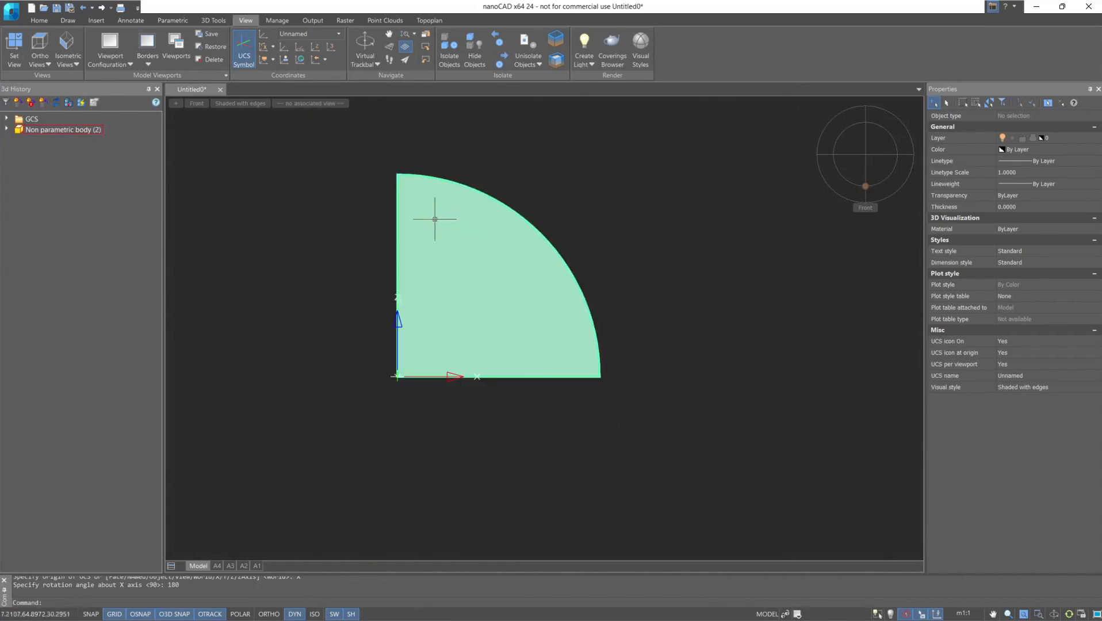
pyautogui.click(69, 20)
pyautogui.click(64, 43)
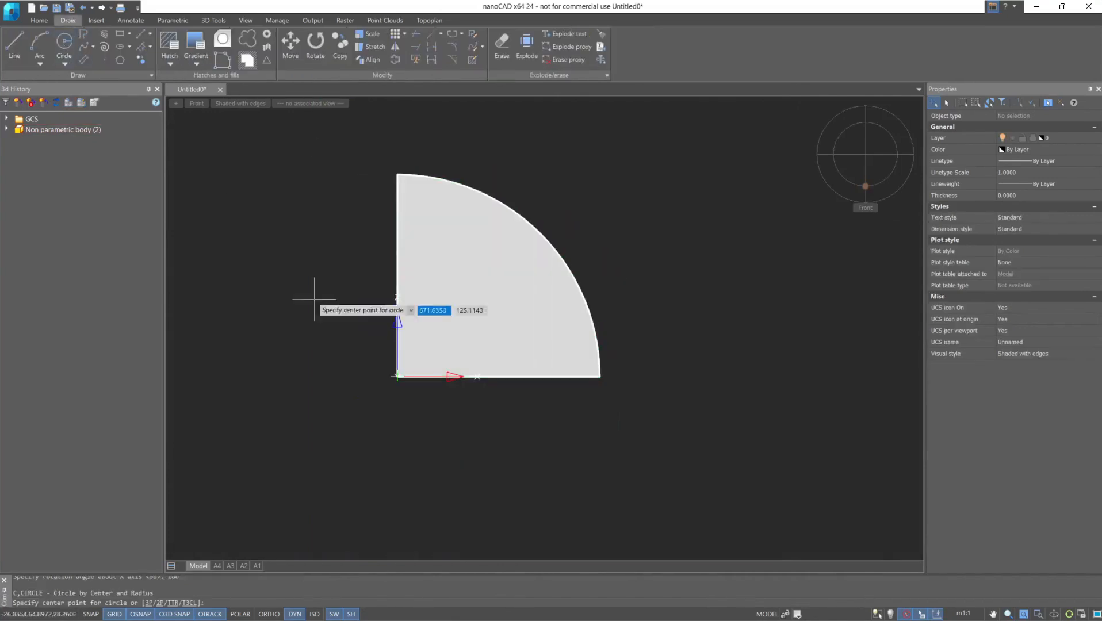
pyautogui.click(229, 311)
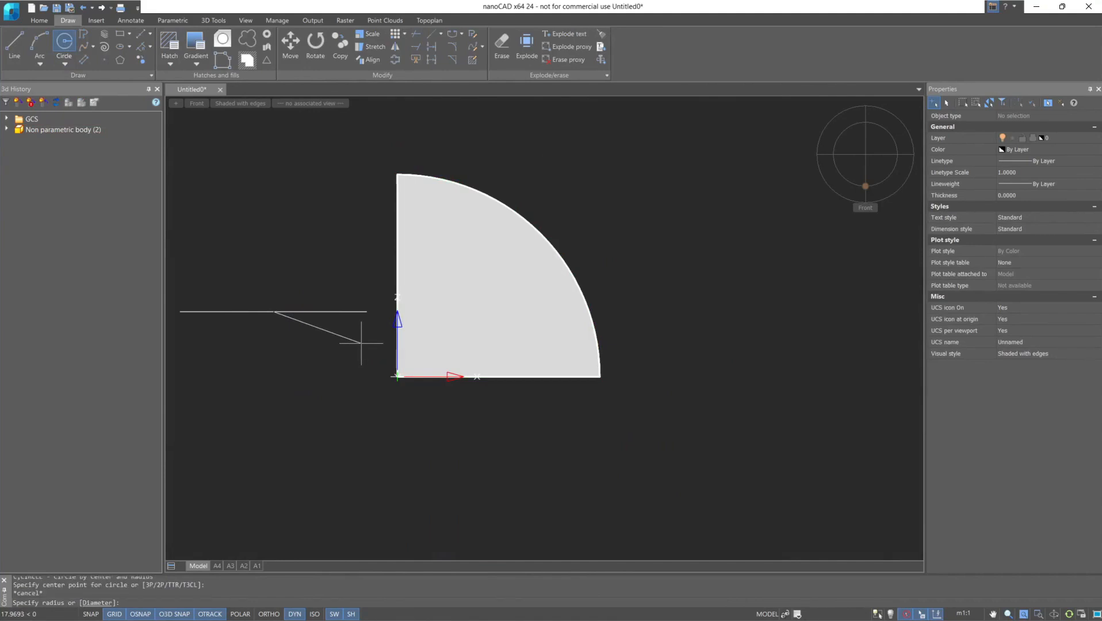
pyautogui.press('Escape')
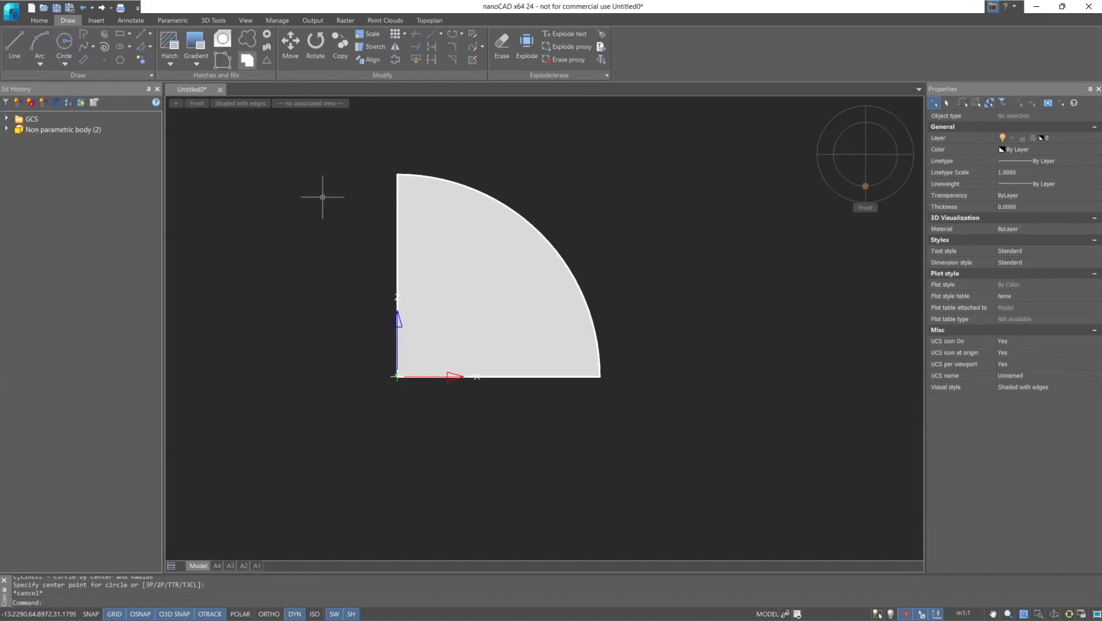
# - Align the UCS to the current view and try a center-radius circle beside the solid, cancelling it before setting the radius
pyautogui.click(247, 20)
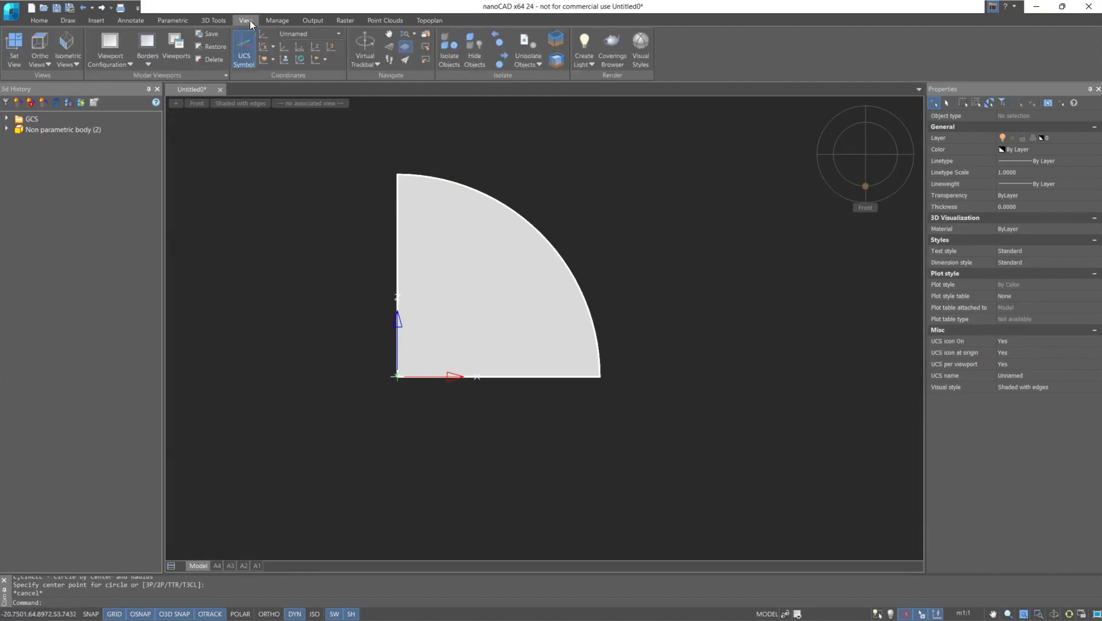
pyautogui.click(263, 62)
pyautogui.click(67, 20)
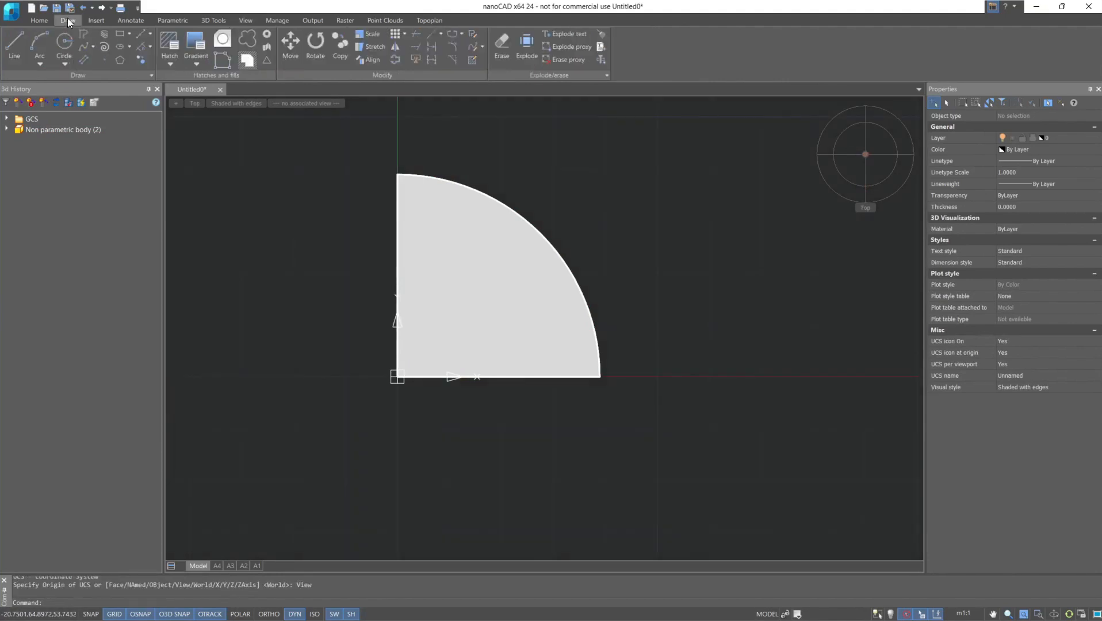
pyautogui.click(65, 42)
pyautogui.click(250, 287)
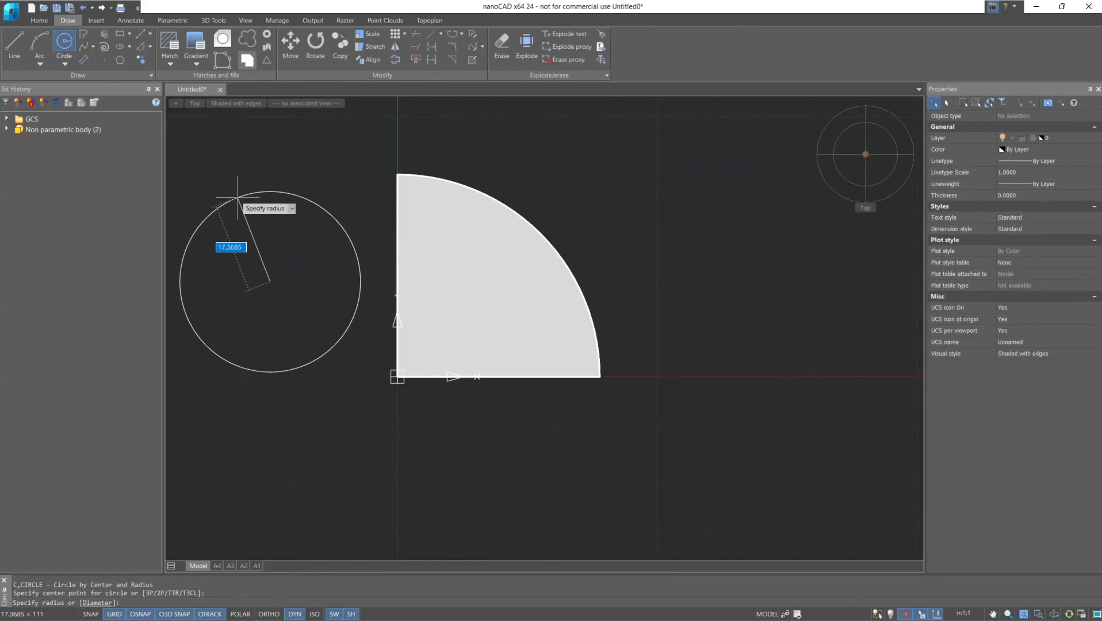
pyautogui.press('Escape')
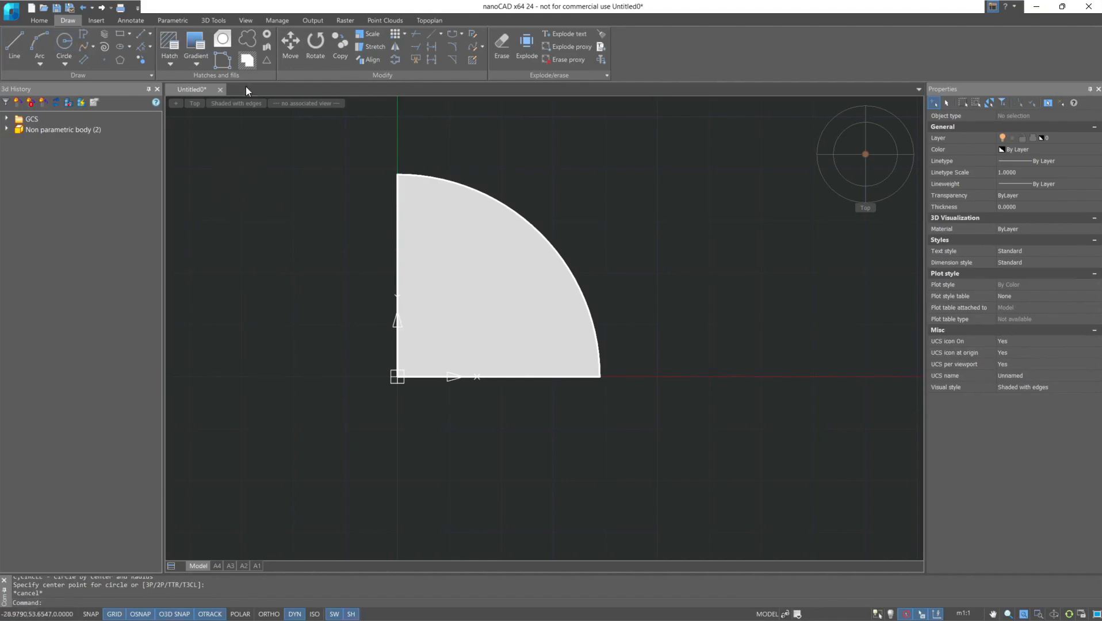
# - Restore the World UCS and switch to the Top SW Iso view
pyautogui.click(242, 22)
pyautogui.click(338, 35)
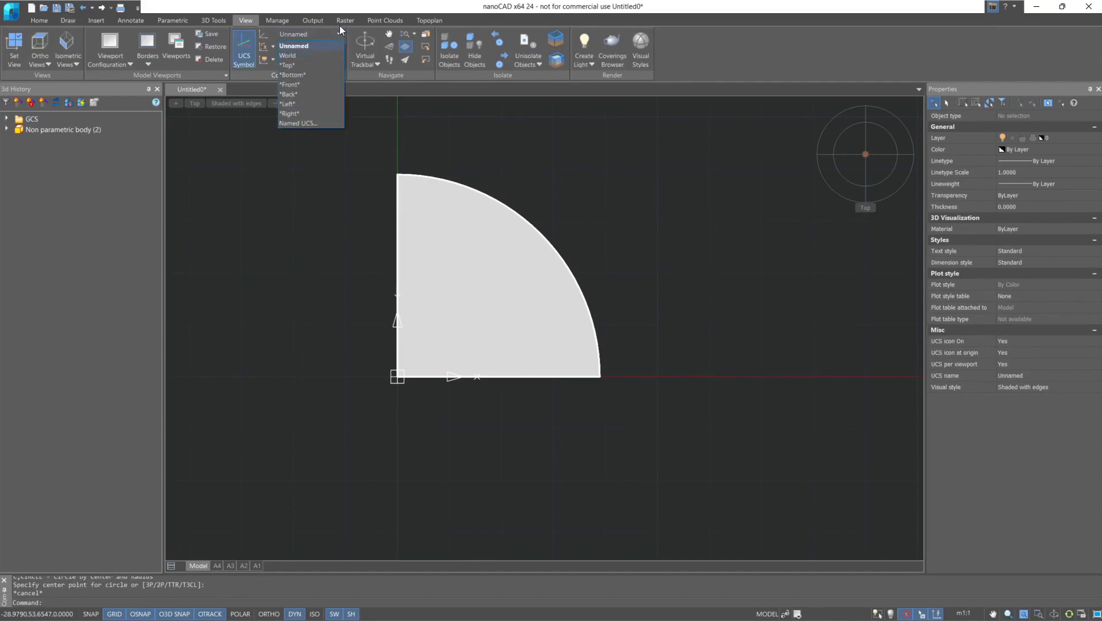
pyautogui.click(339, 30)
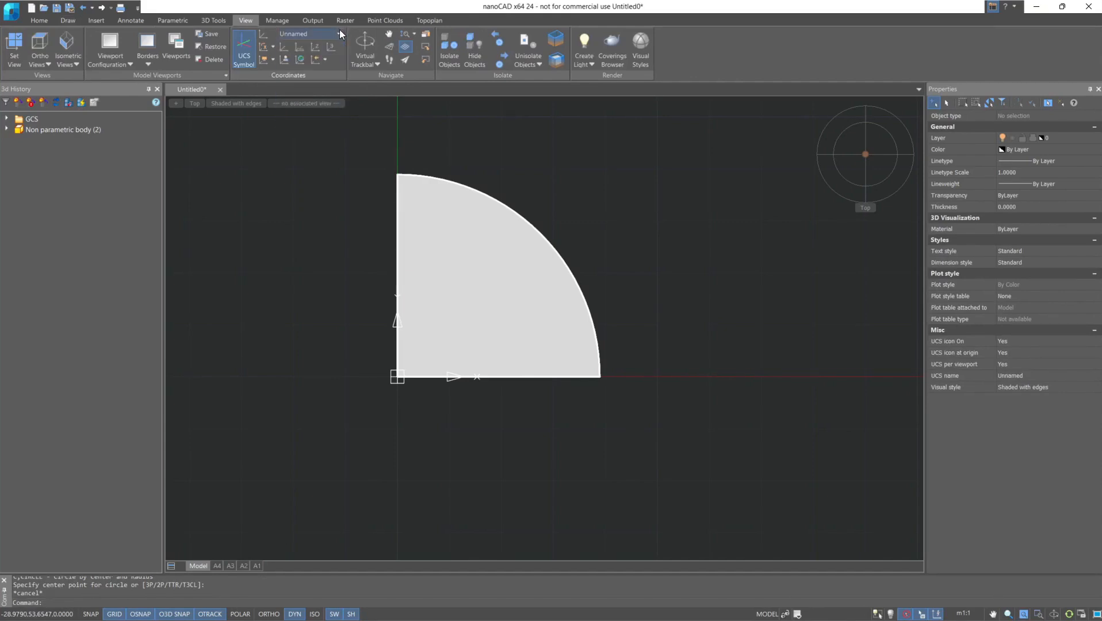
pyautogui.click(297, 59)
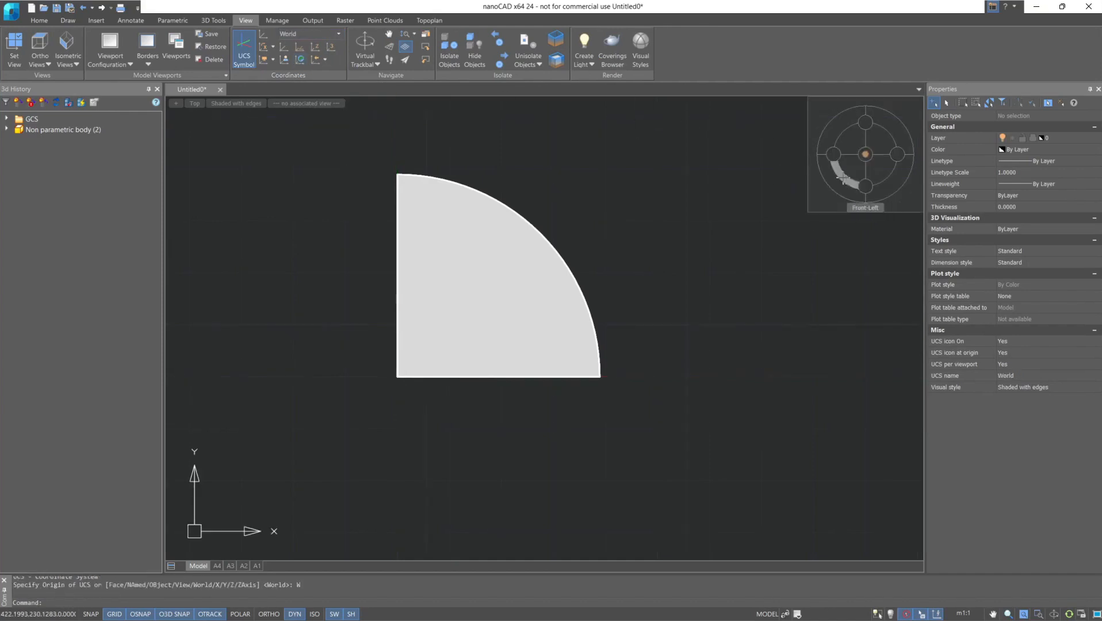
pyautogui.click(851, 171)
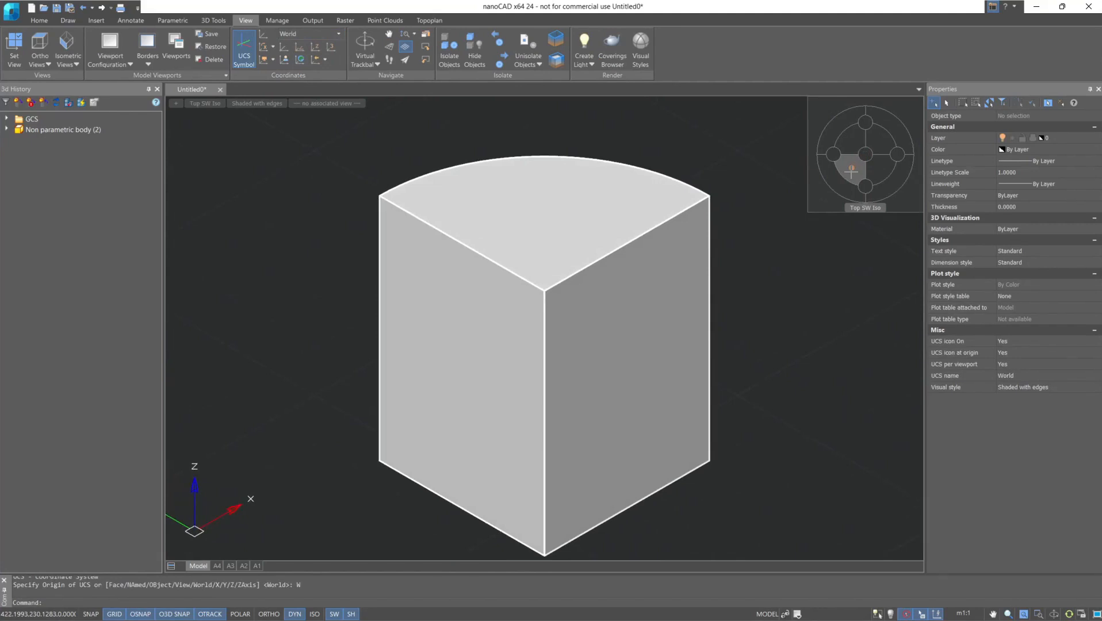
# - Toggle the dynamic UCS off and on again, and build a box projecting outward from the solid's west-facing flat side
pyautogui.press('F6')
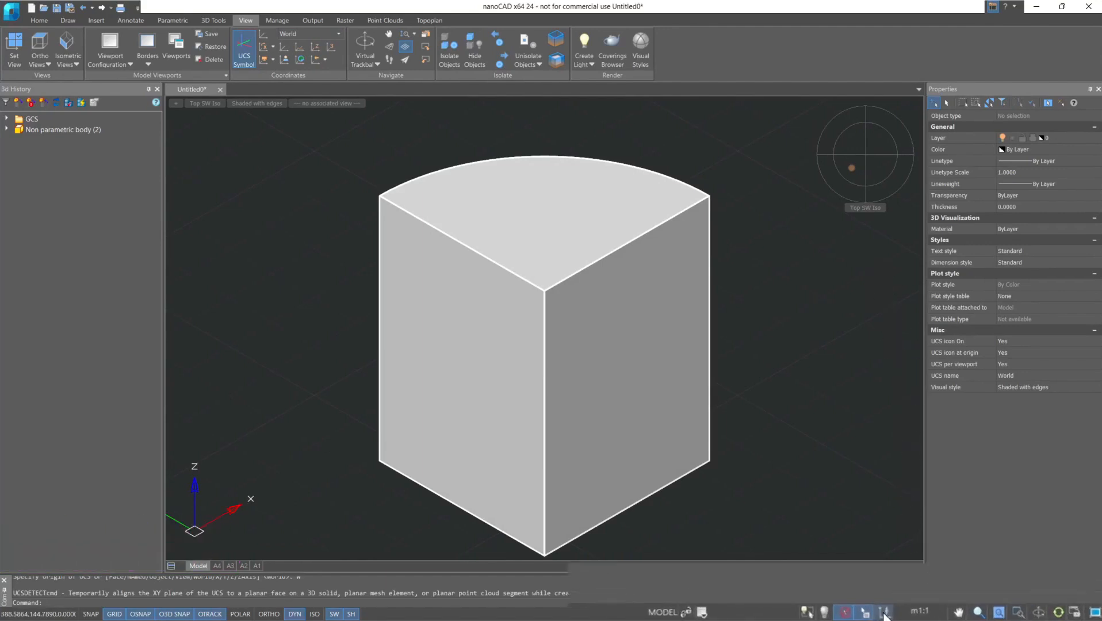
pyautogui.click(884, 612)
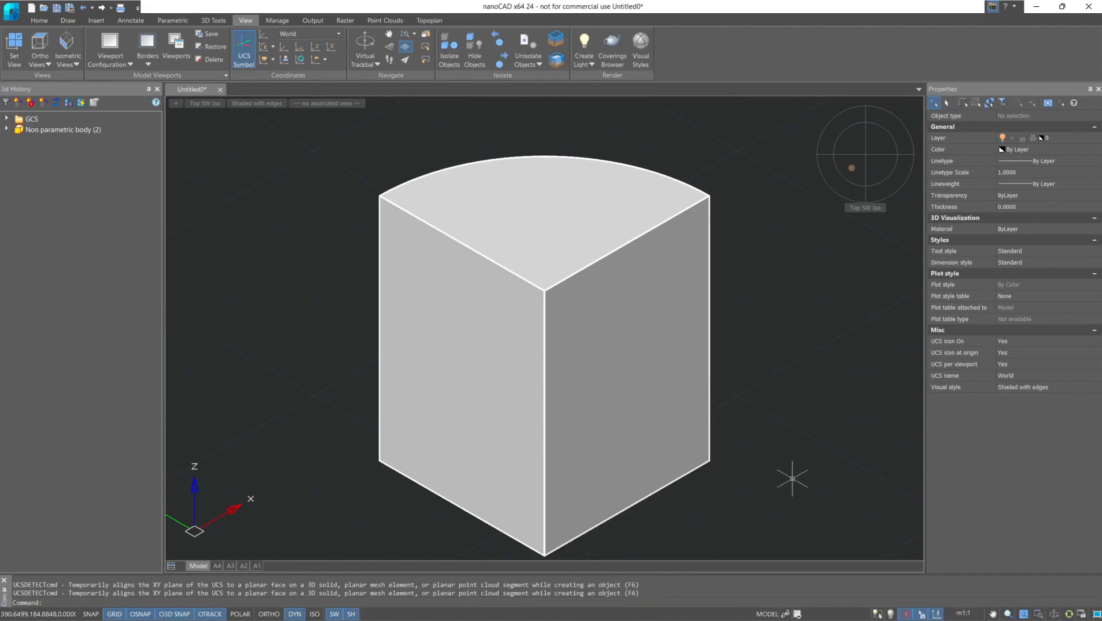
pyautogui.click(213, 20)
pyautogui.moveTo(262, 302); pyautogui.dragTo(281, 254, button='middle')
pyautogui.scroll(-3, 282, 241)
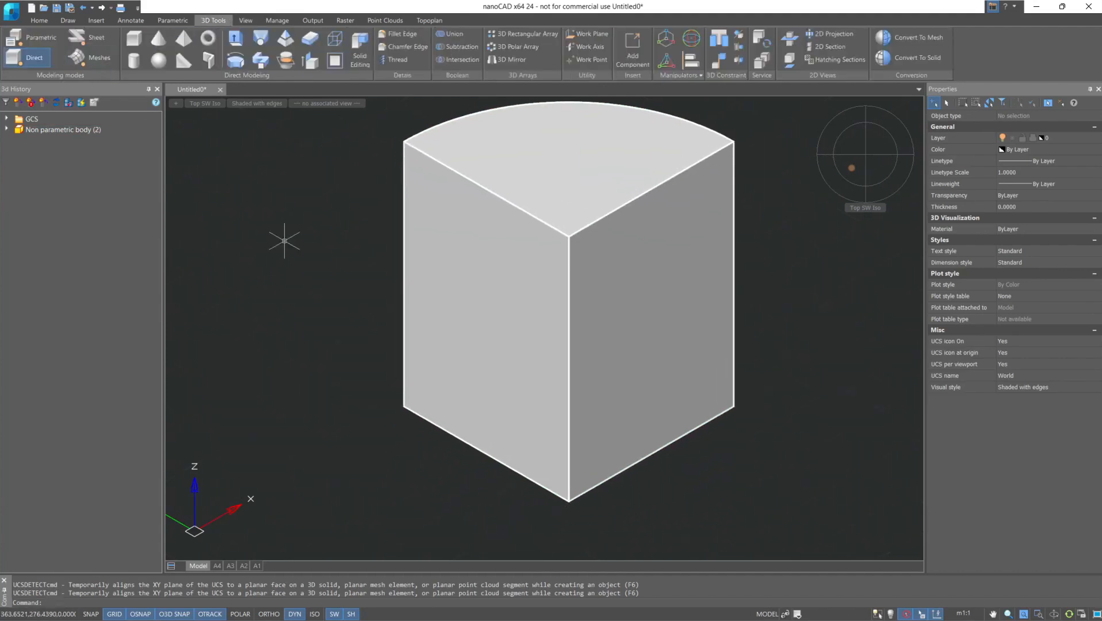
pyautogui.click(136, 38)
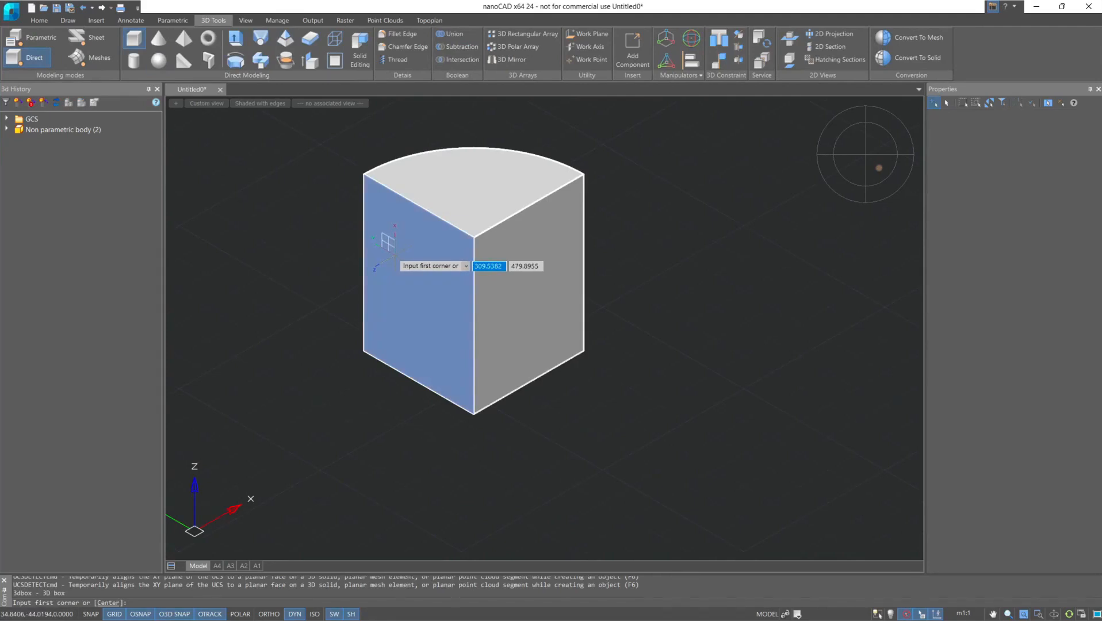
pyautogui.click(395, 257)
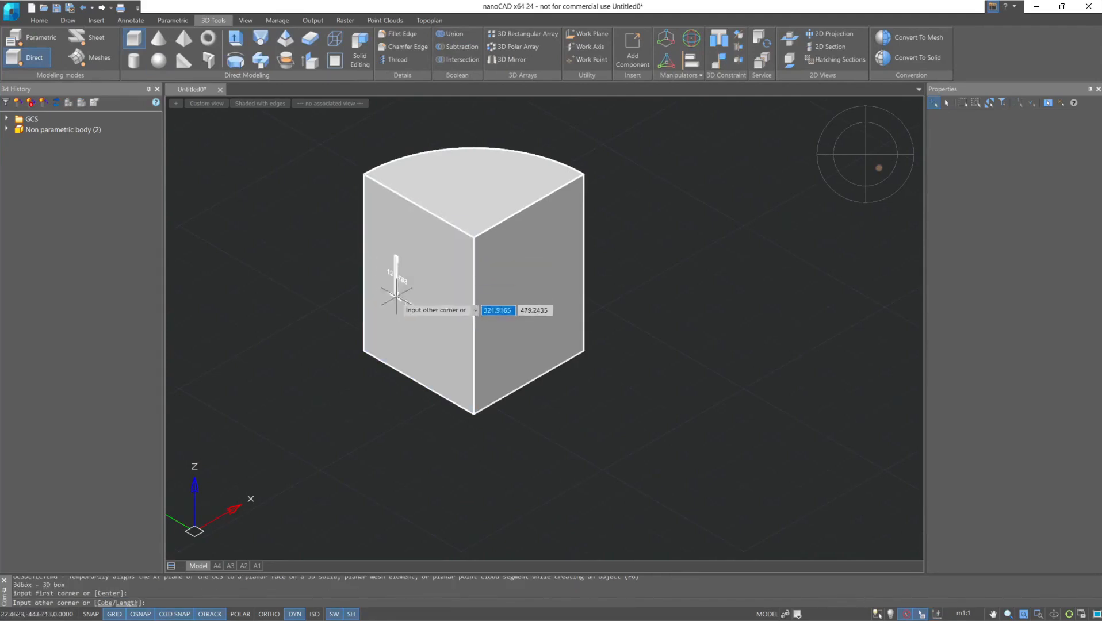
pyautogui.click(454, 365)
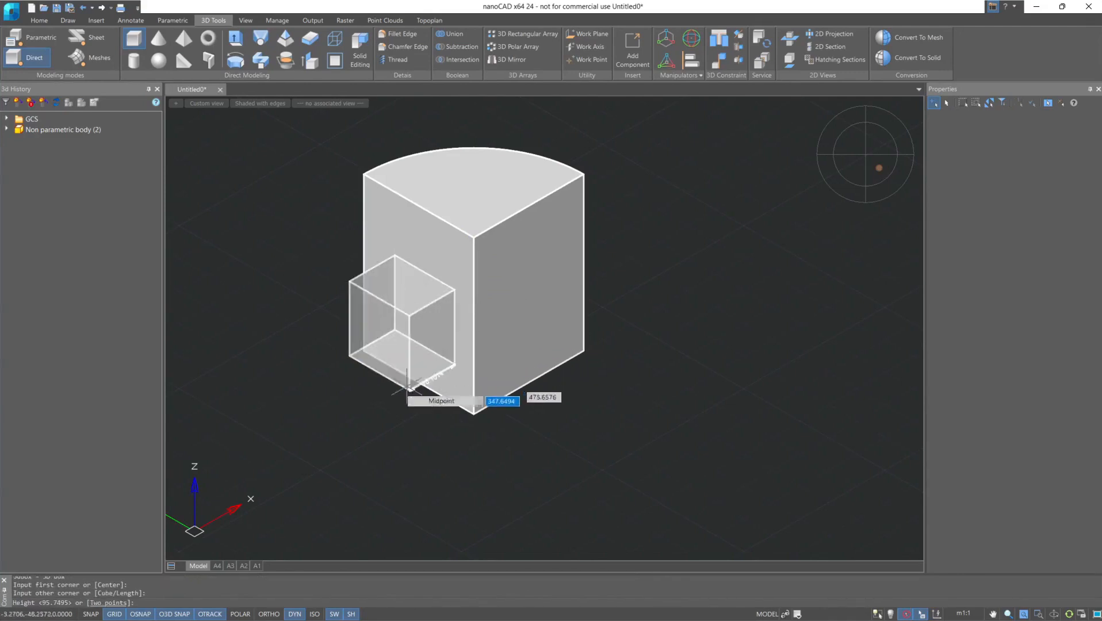
pyautogui.click(338, 437)
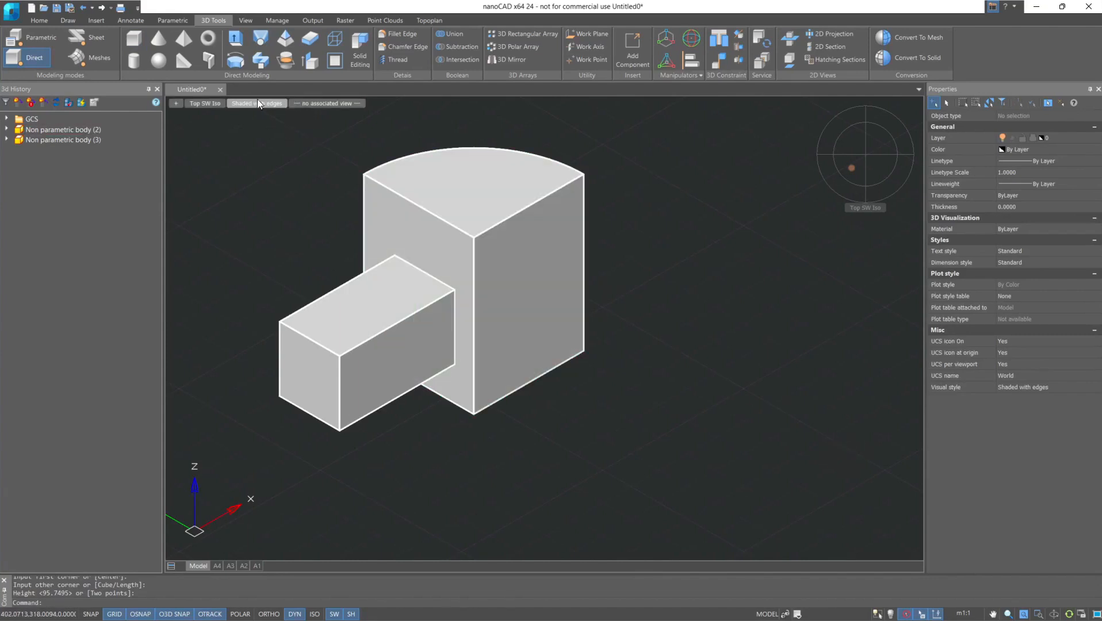
# - Build a cone projecting outward from the solid's other flat vertical face, the front one, with its base centred in that face
pyautogui.click(159, 39)
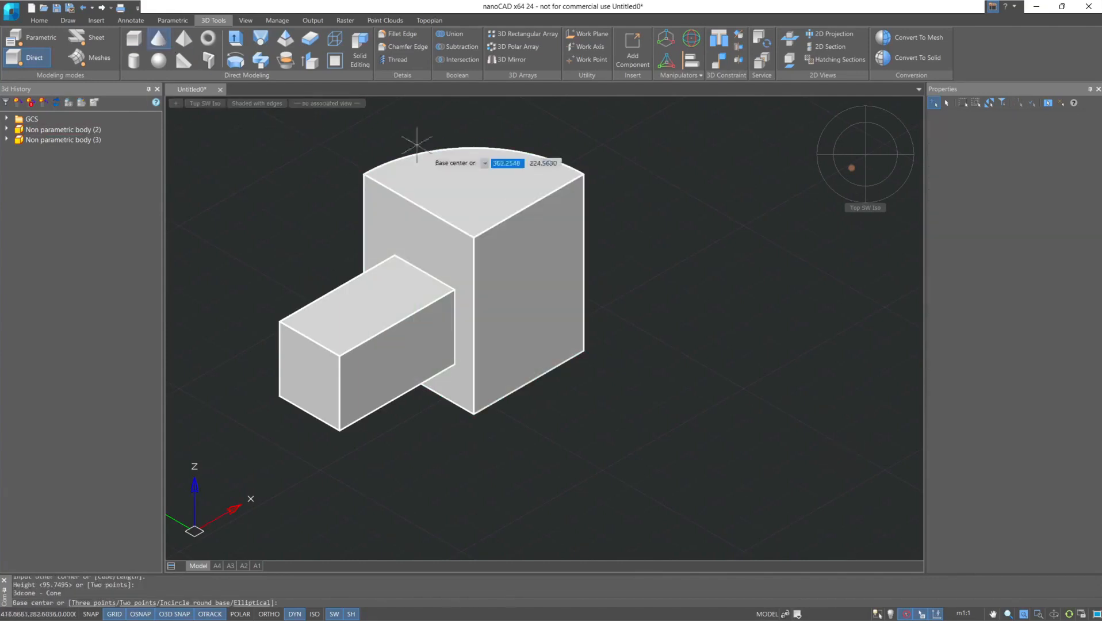
pyautogui.click(534, 315)
pyautogui.click(525, 282)
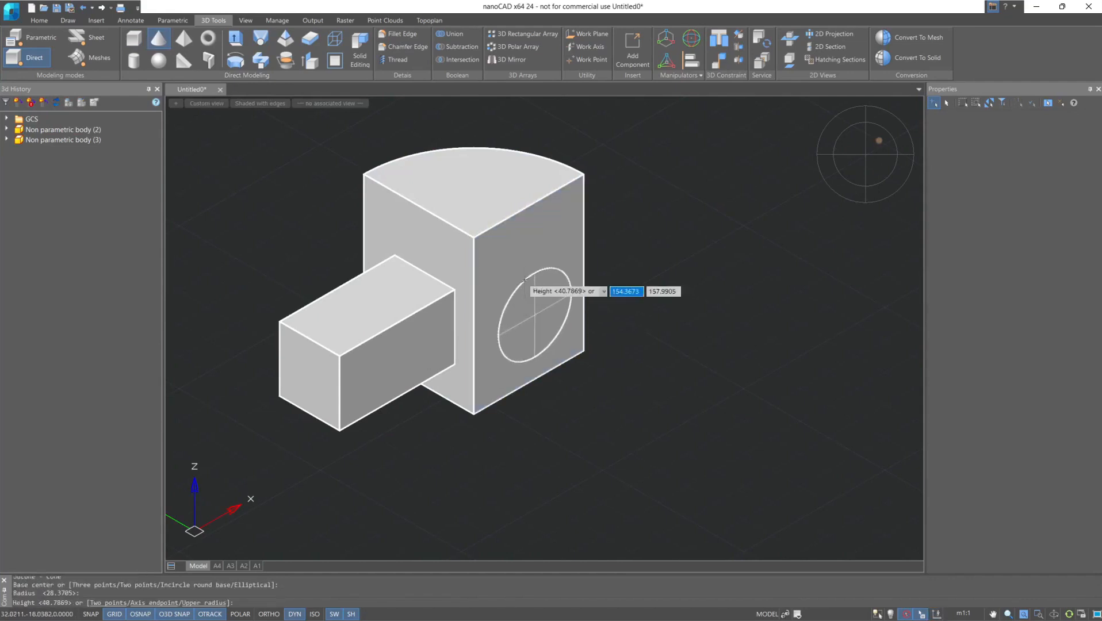
pyautogui.click(677, 396)
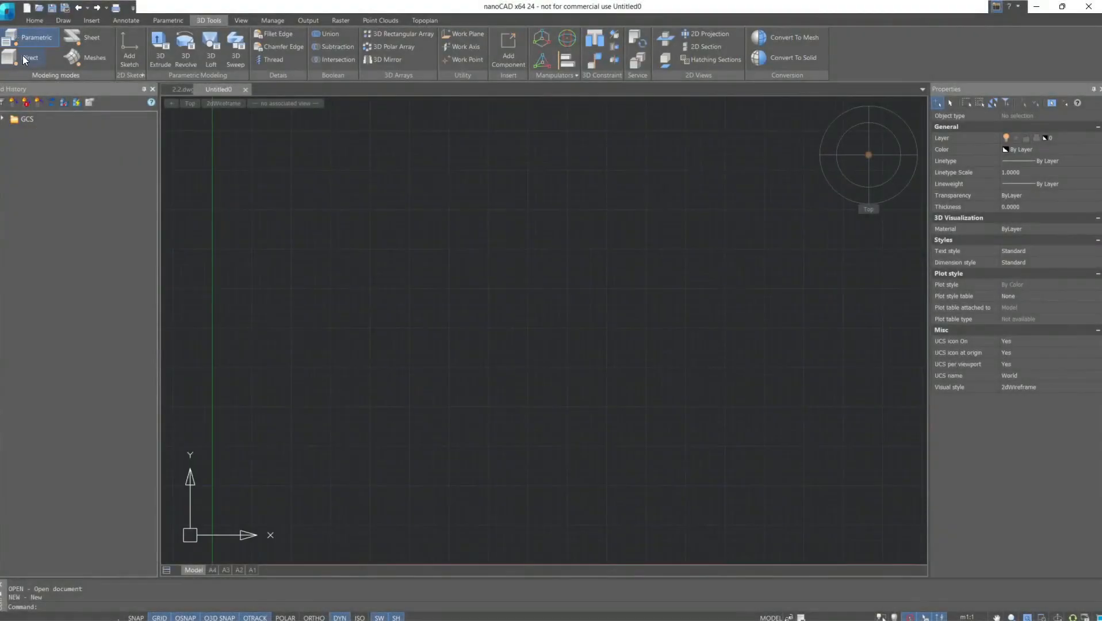
# - Switch to Direct modeling and create a cube with 100-unit edges from a corner point near the origin
pyautogui.click(25, 57)
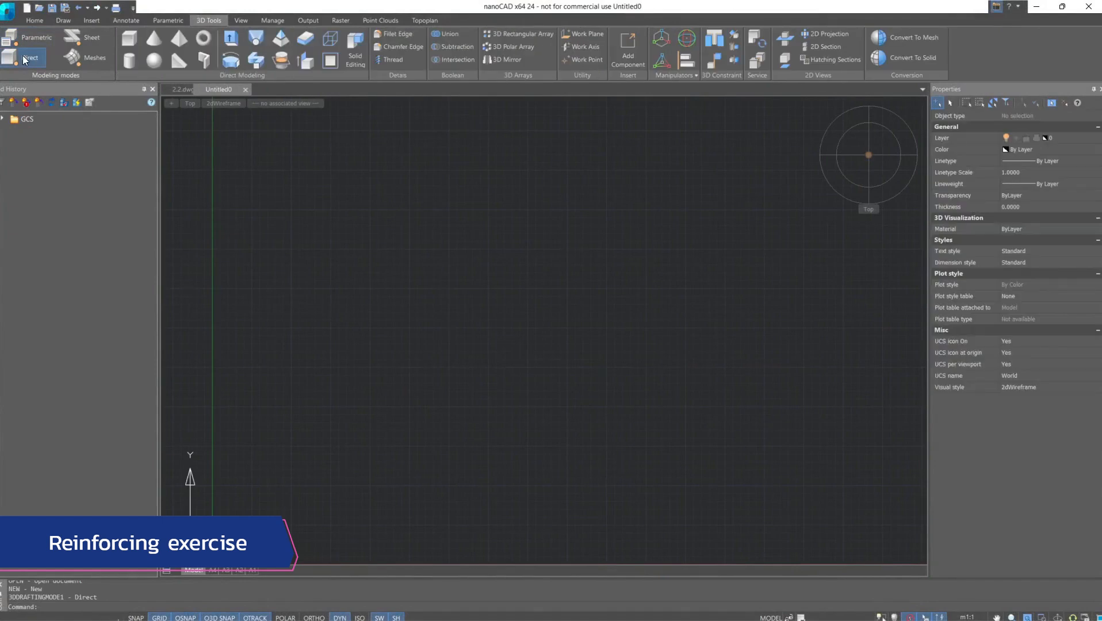
pyautogui.click(130, 38)
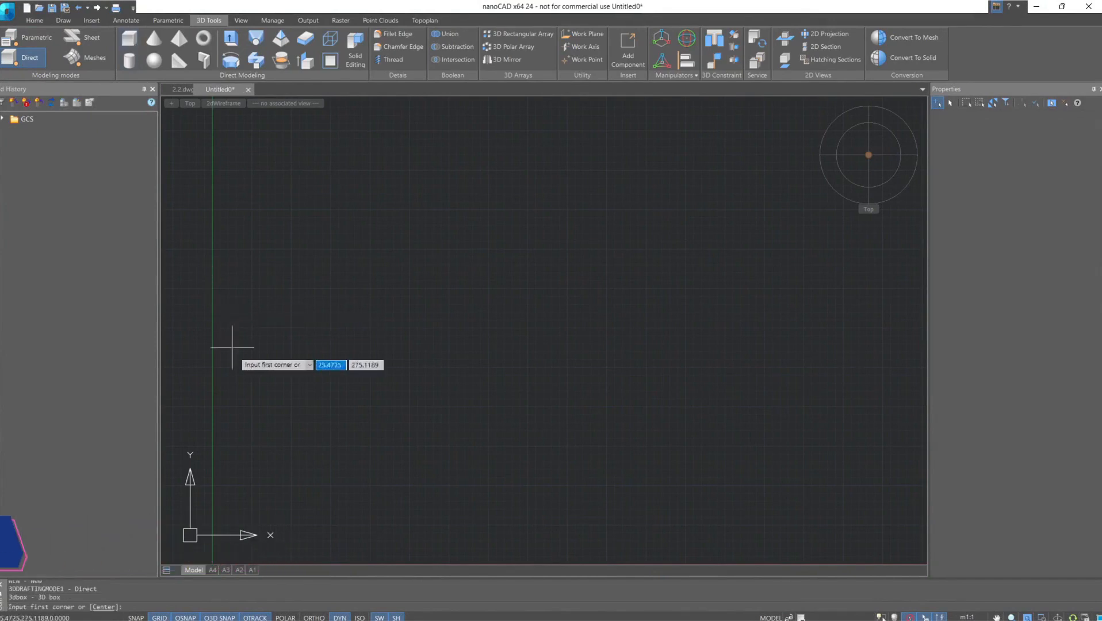
pyautogui.click(269, 428)
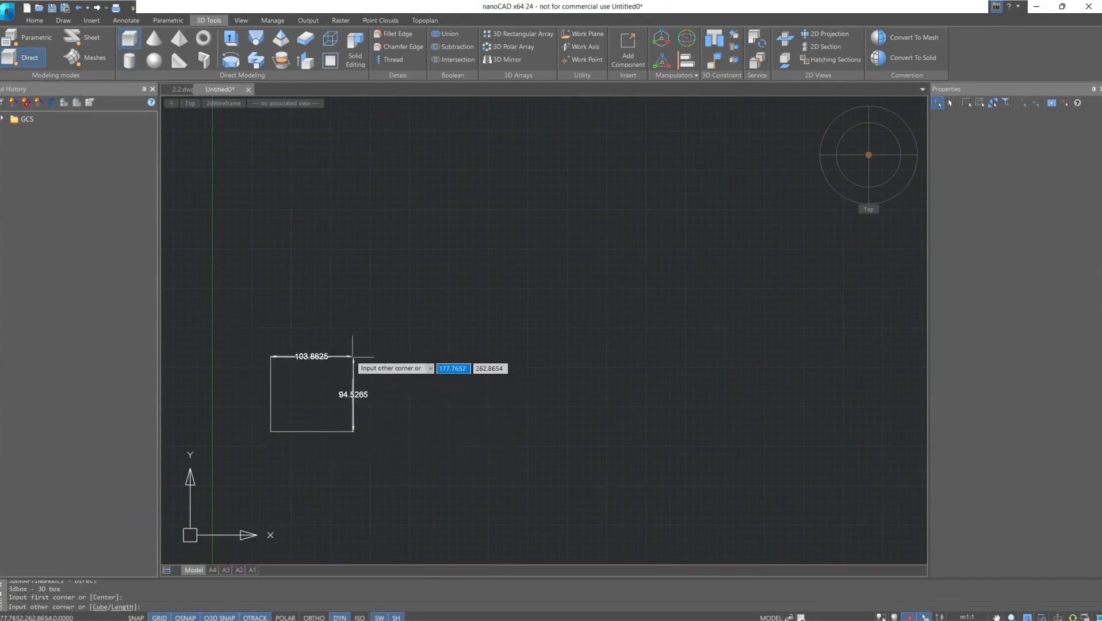
pyautogui.write('c')
pyautogui.press('Return')
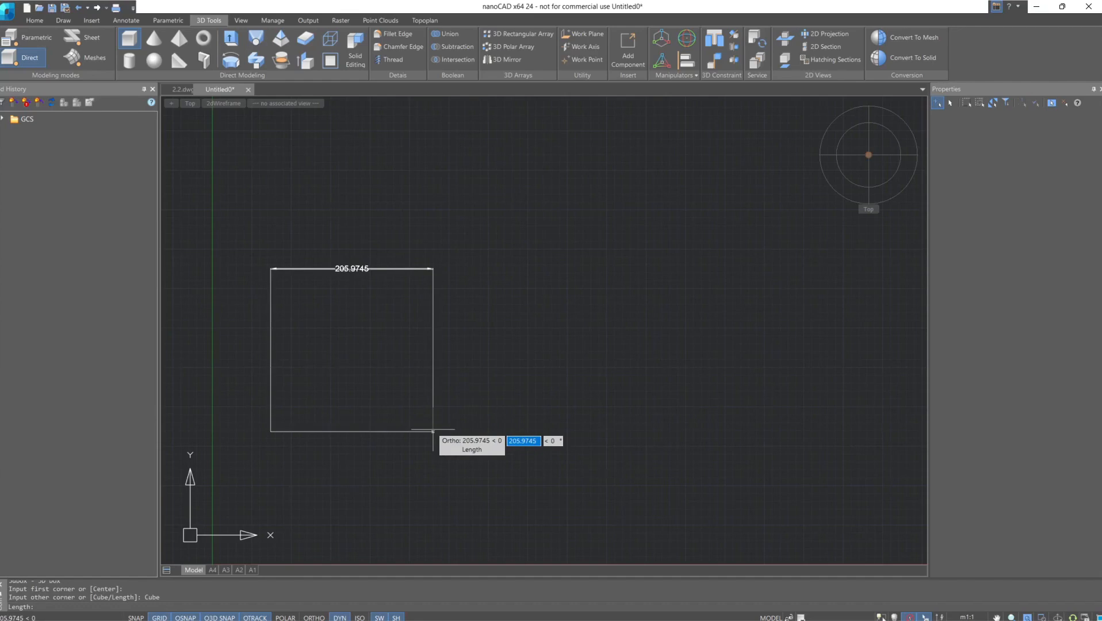
pyautogui.write('100')
pyautogui.press('Return')
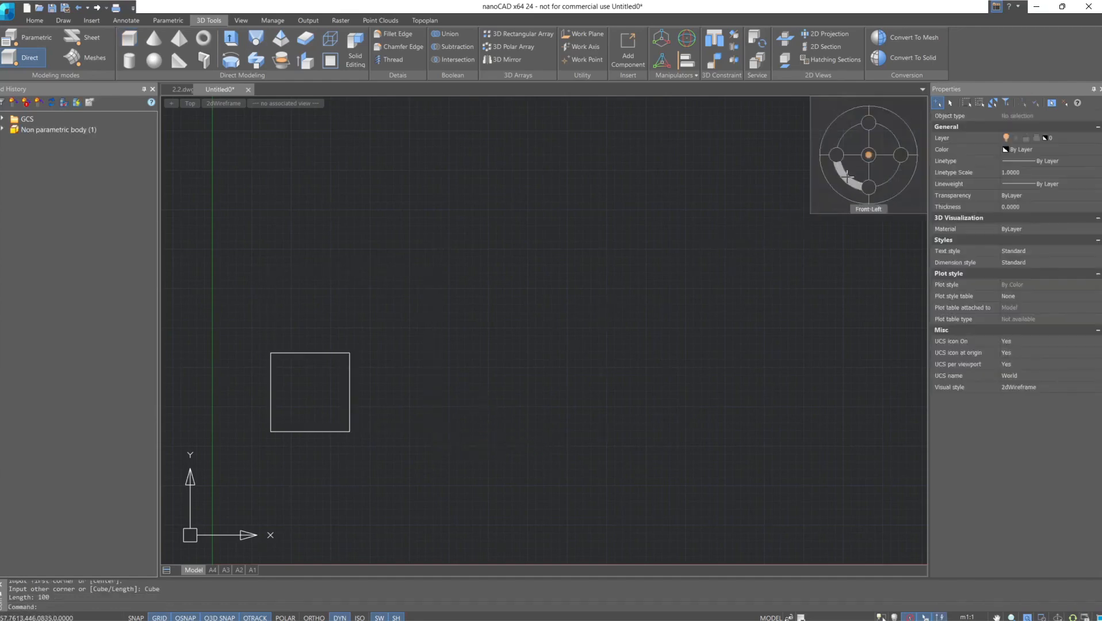
# - Show the cube in the Top SW Iso view with the Shaded with edges visual style
pyautogui.click(850, 172)
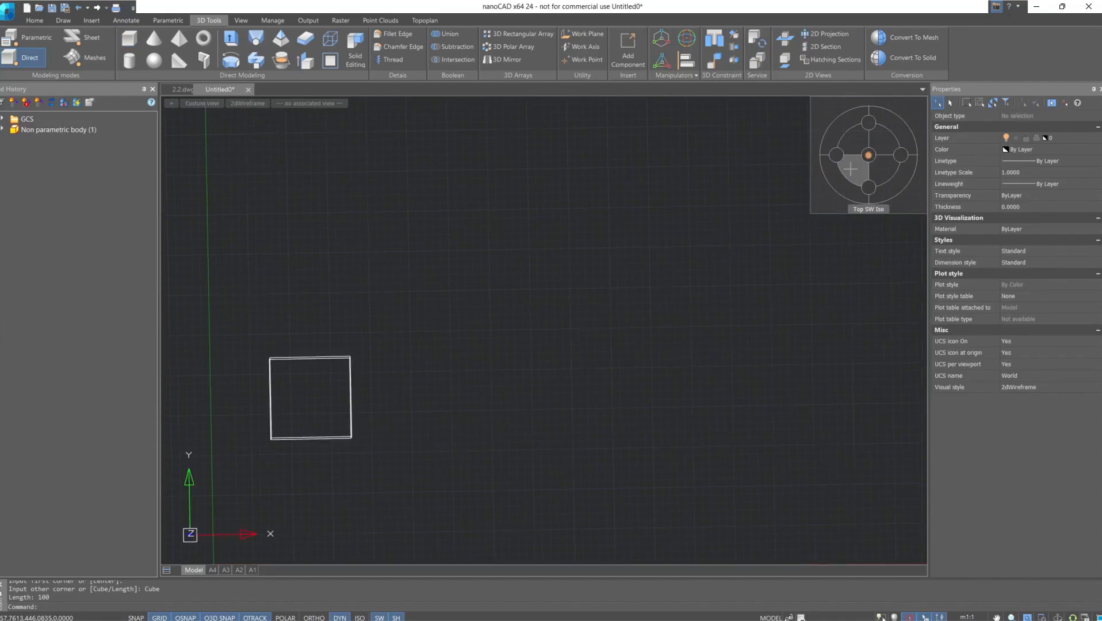
pyautogui.click(256, 104)
pyautogui.click(295, 228)
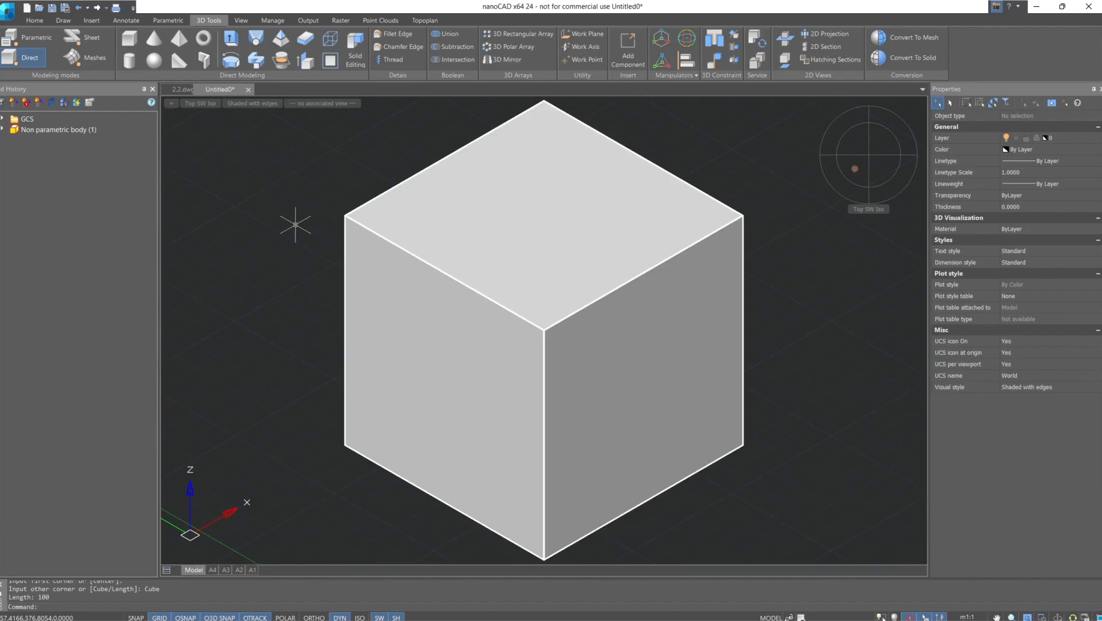
# - Create a sphere of radius 60 centred on the cube's nearest top corner
pyautogui.click(154, 60)
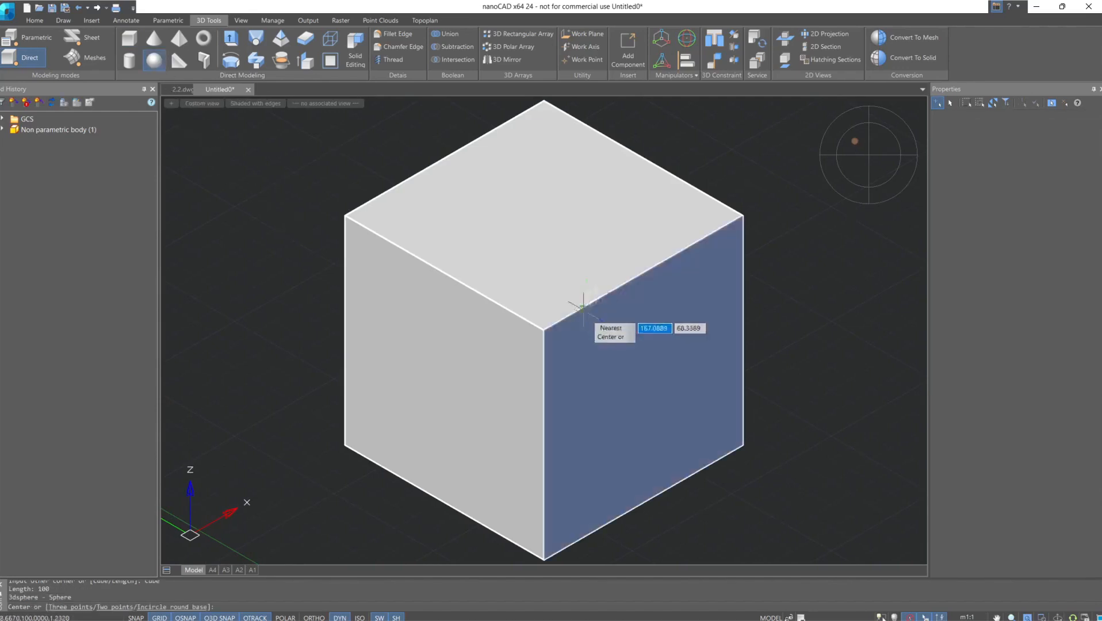
pyautogui.click(543, 331)
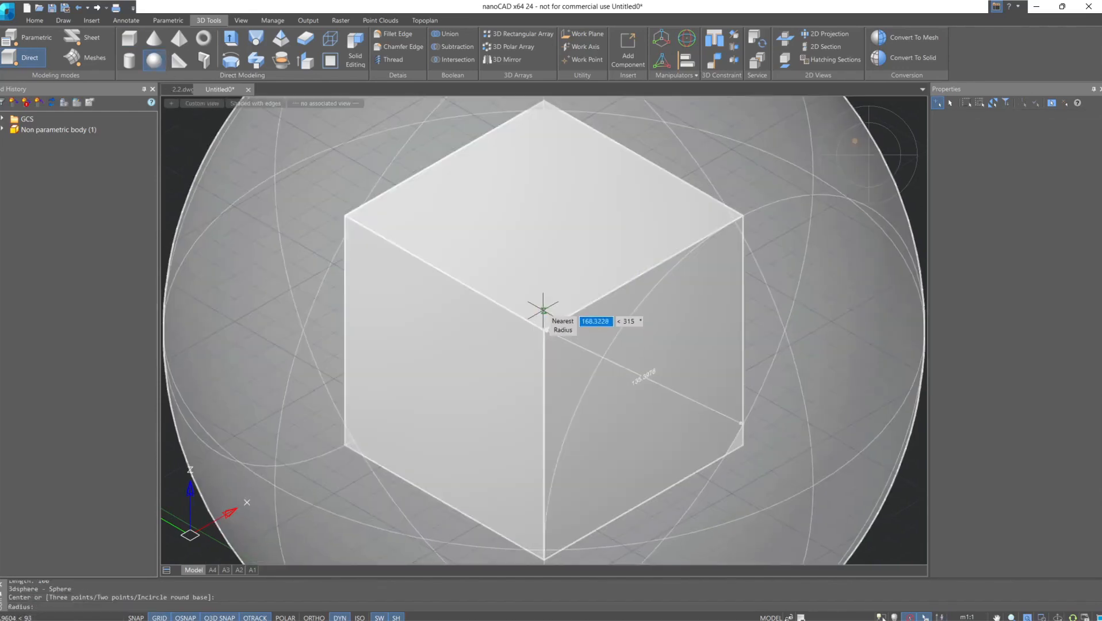
pyautogui.write('60')
pyautogui.press('Return')
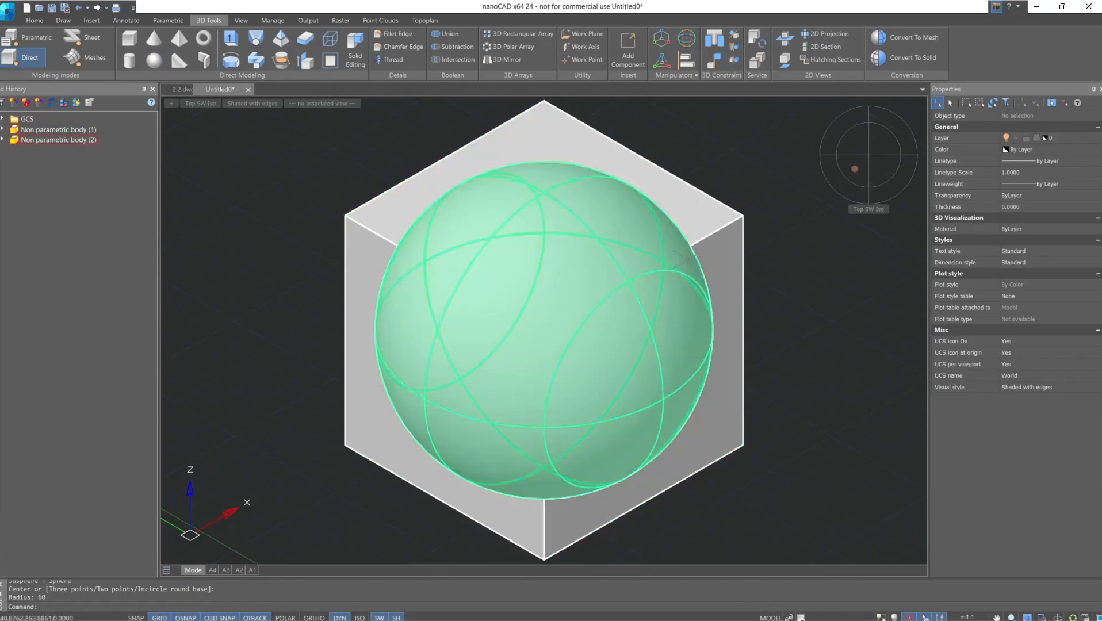
# - Intersect the cube and the sphere so that only their common volume is kept
pyautogui.click(459, 60)
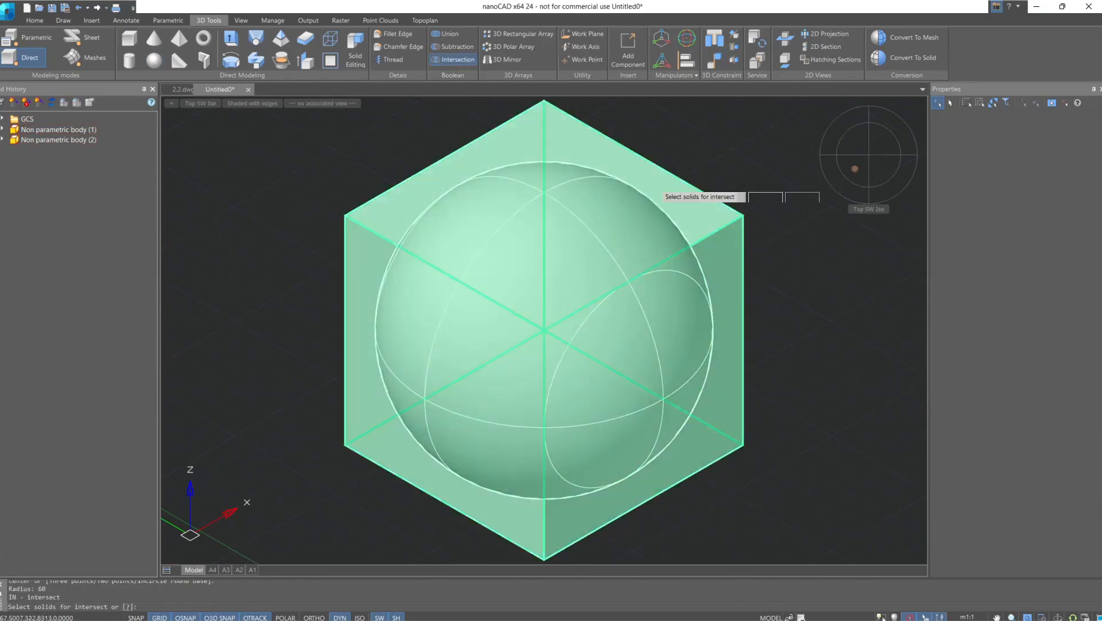
pyautogui.click(701, 232)
pyautogui.click(628, 409)
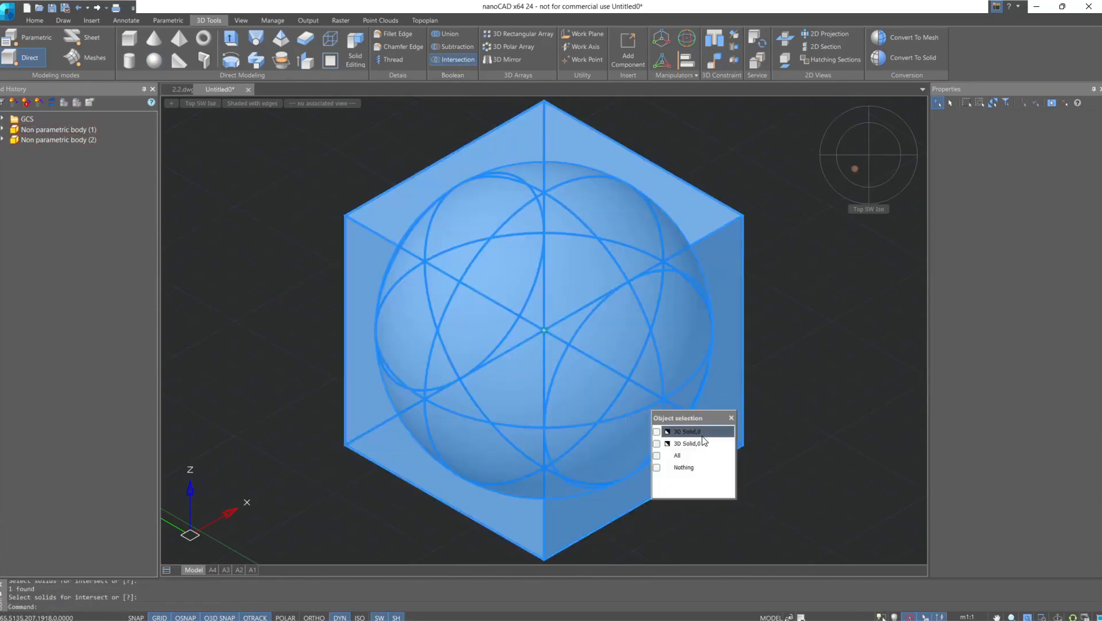
pyautogui.press('Return')
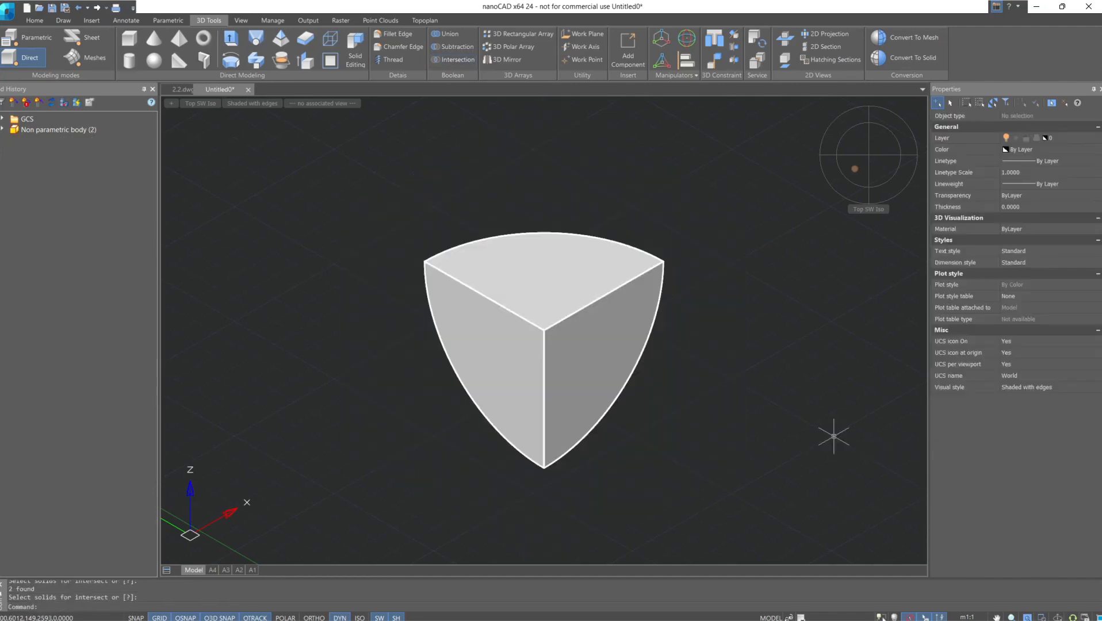
# - Offset the edges of the solid's top face inward by a distance of 5
pyautogui.click(331, 64)
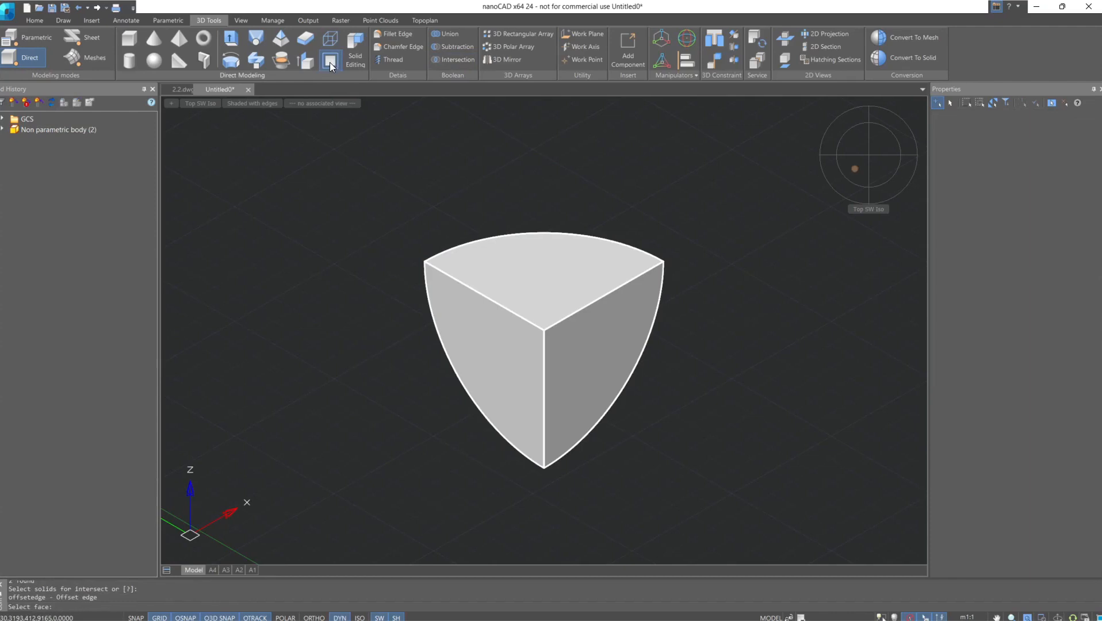
pyautogui.click(498, 242)
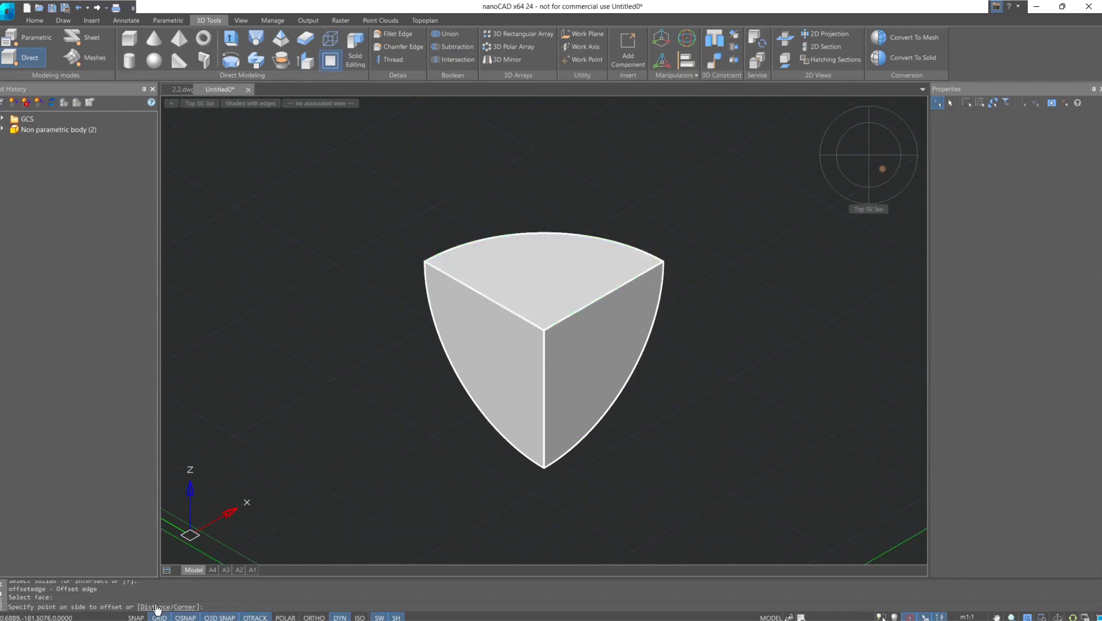
pyautogui.click(155, 608)
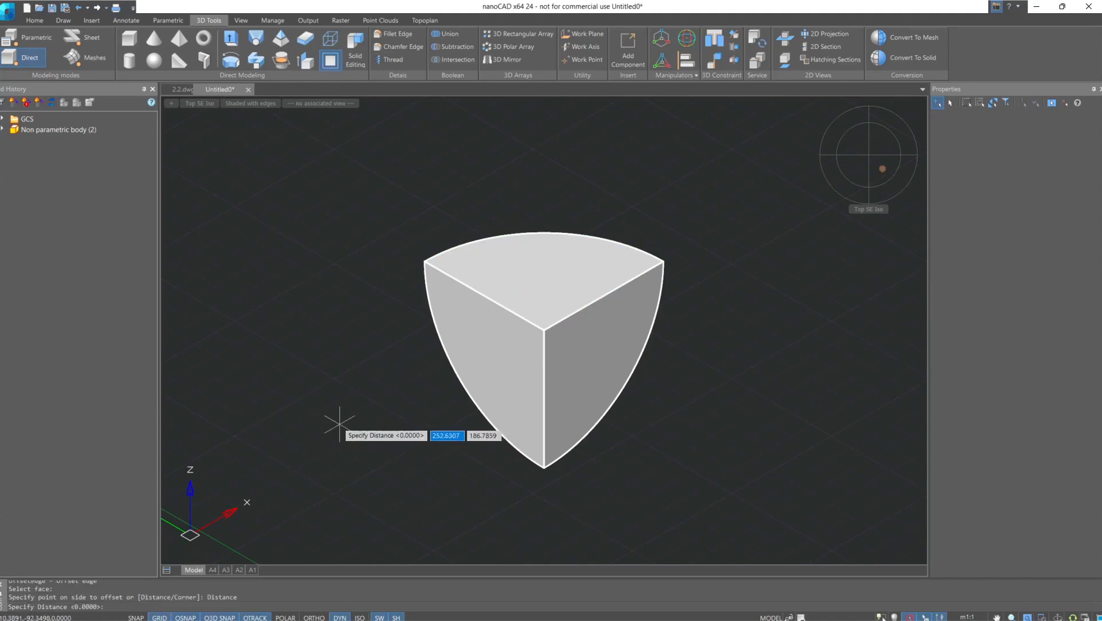
pyautogui.write('5')
pyautogui.press('Return')
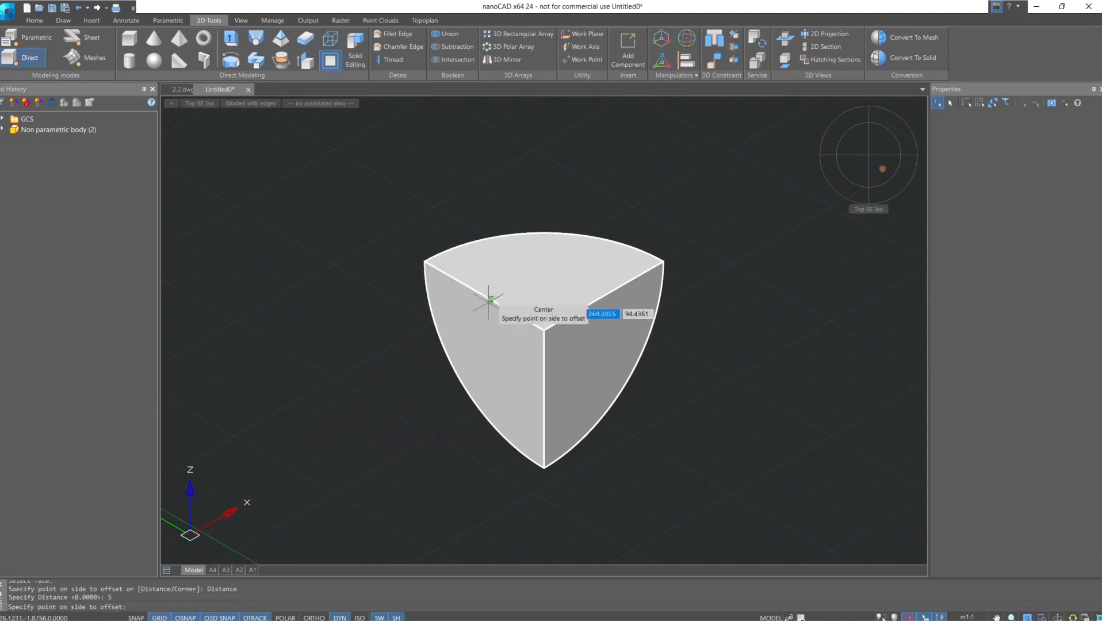
pyautogui.click(512, 276)
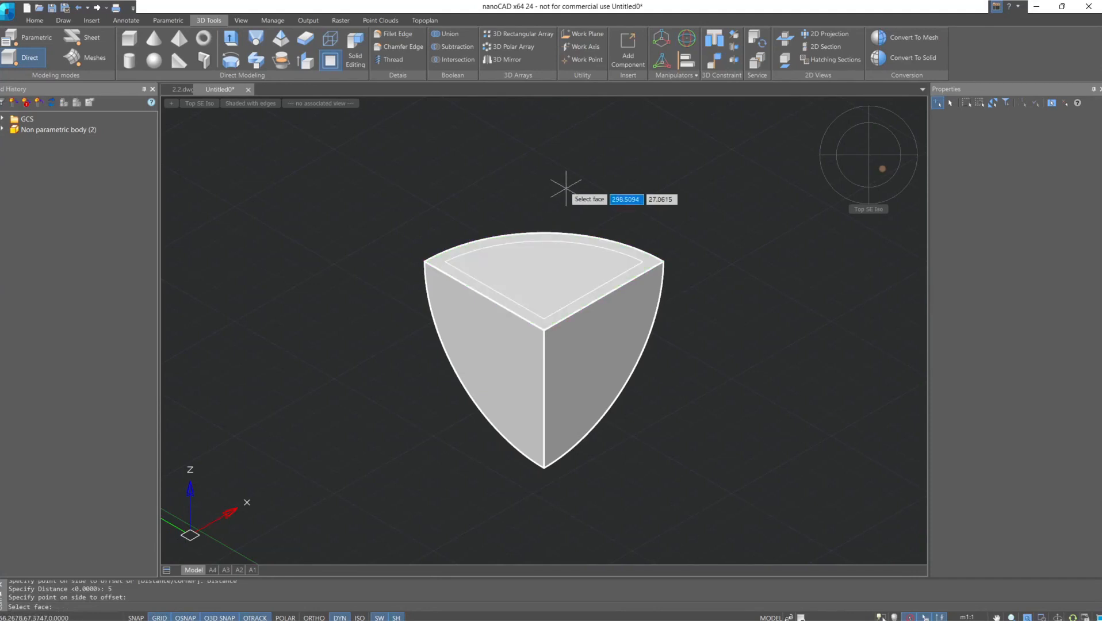
pyautogui.press('Escape')
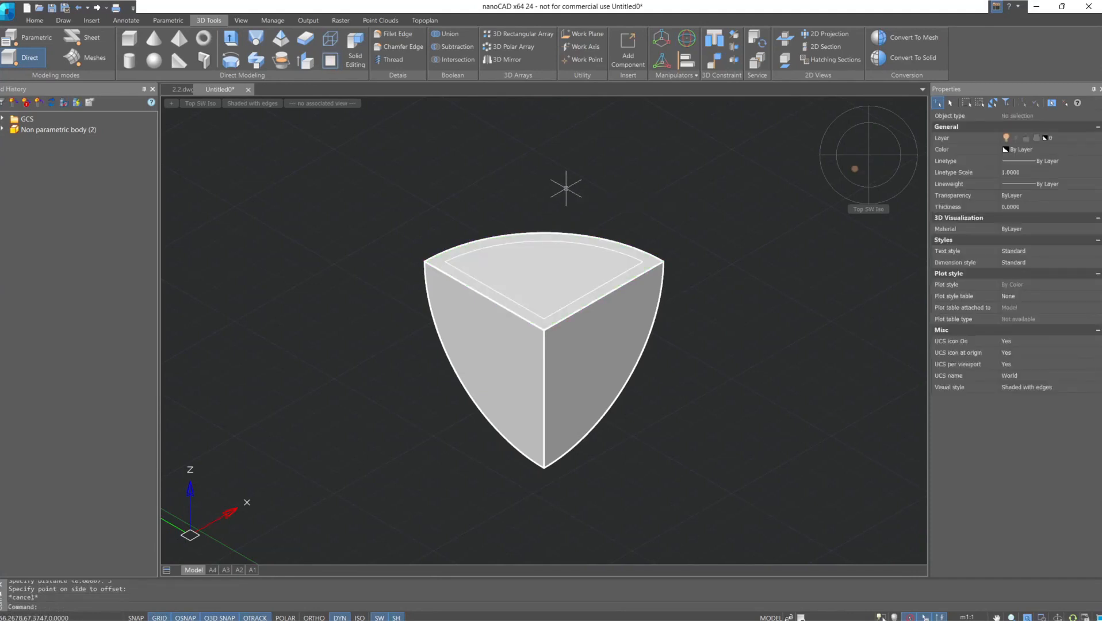
# - Presspull the area inside the offset contour on the top face upward by 30
pyautogui.click(312, 61)
pyautogui.click(454, 268)
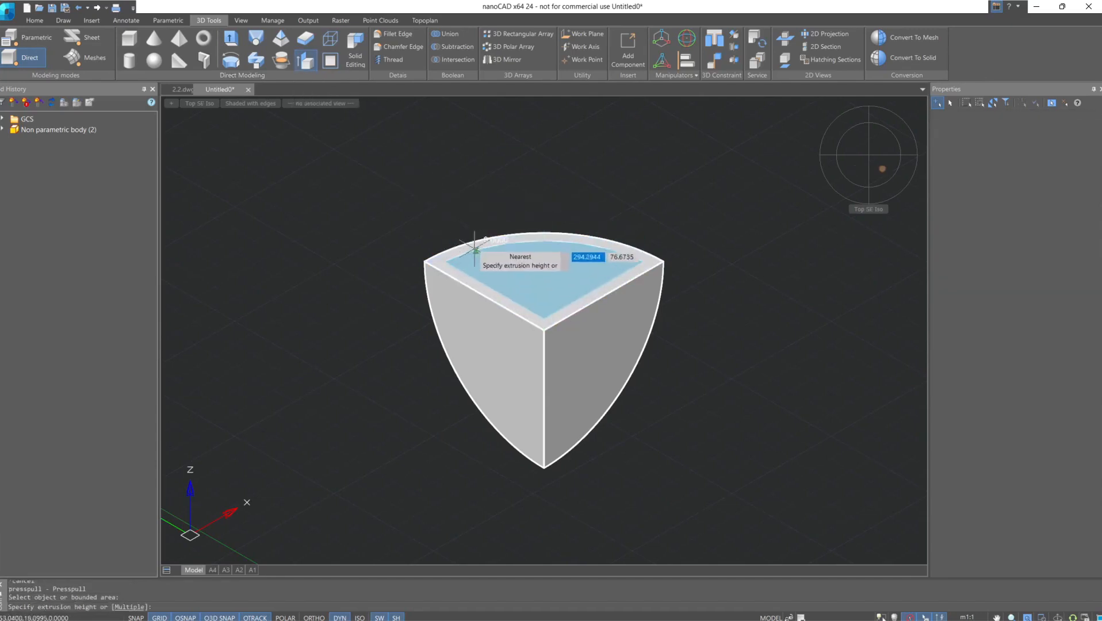
pyautogui.write('30')
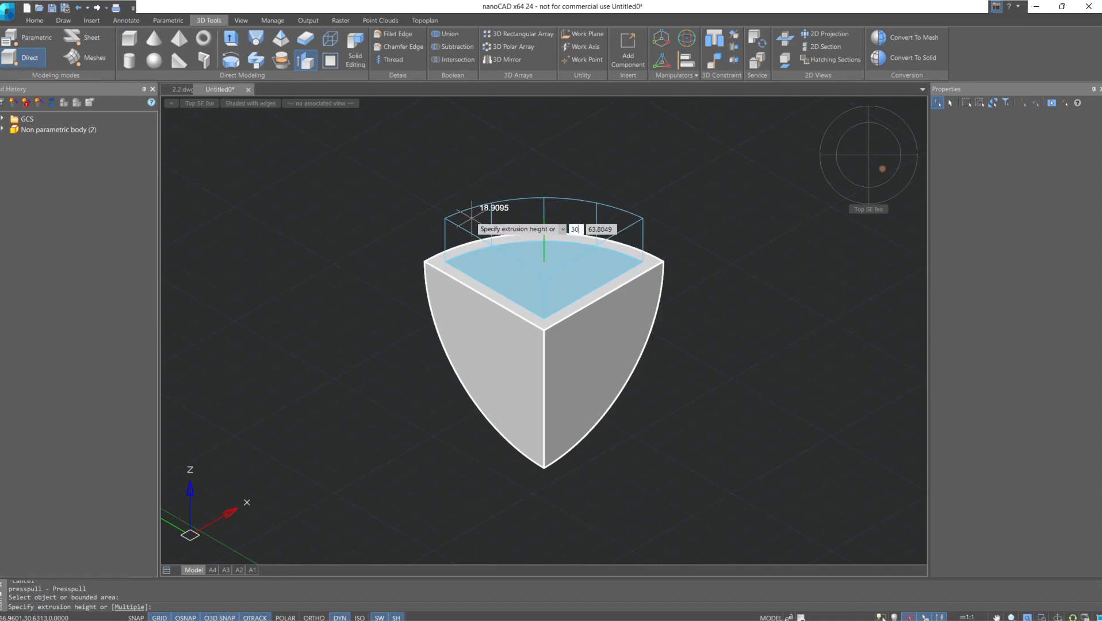
pyautogui.press('Return')
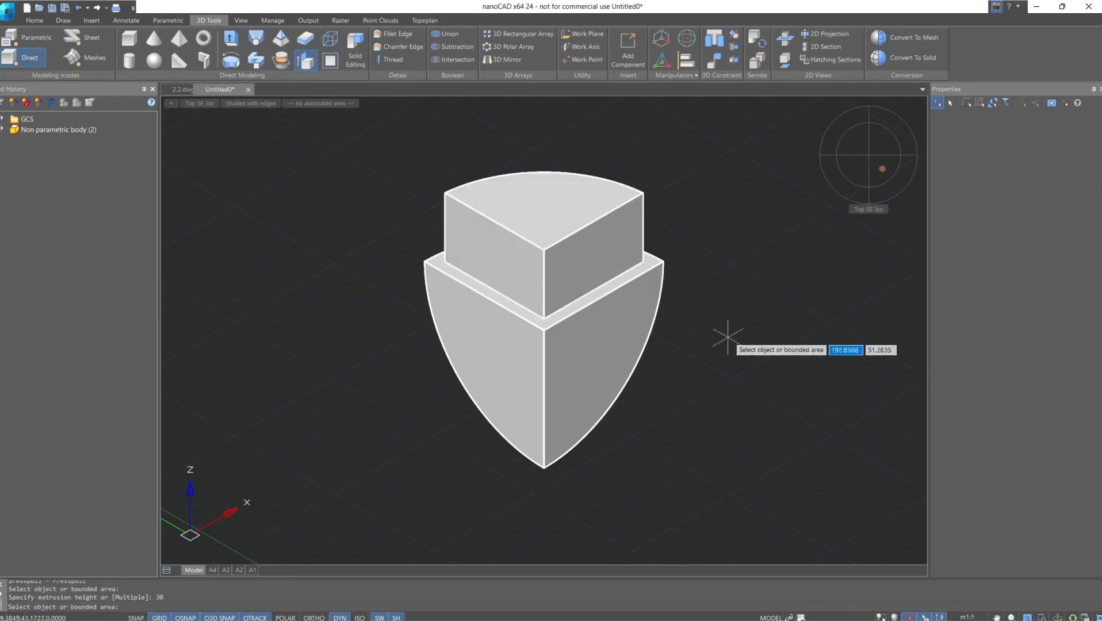
pyautogui.press('Escape')
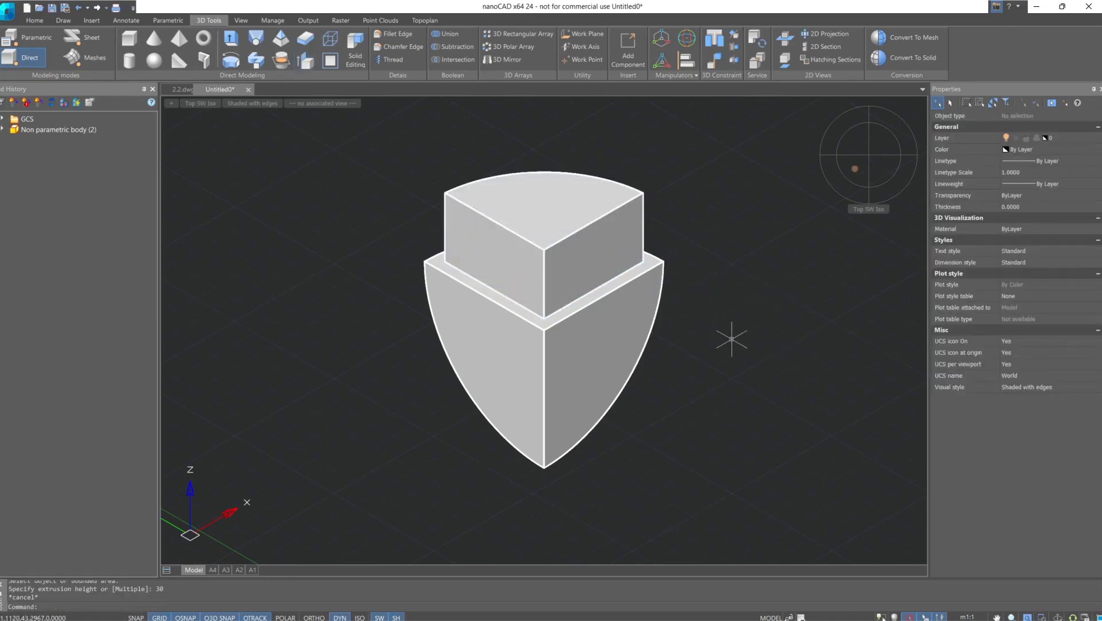